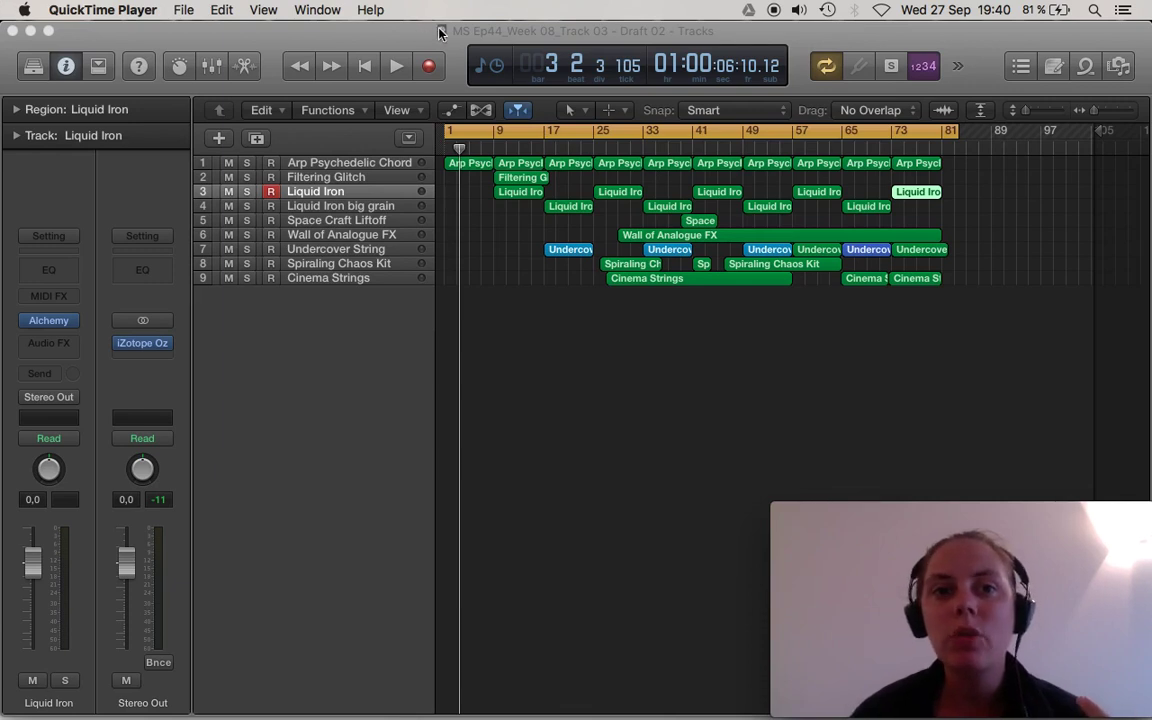
# Save the project as a new alternative named Draft 03
pyautogui.click(462, 38)
pyautogui.click(146, 10)
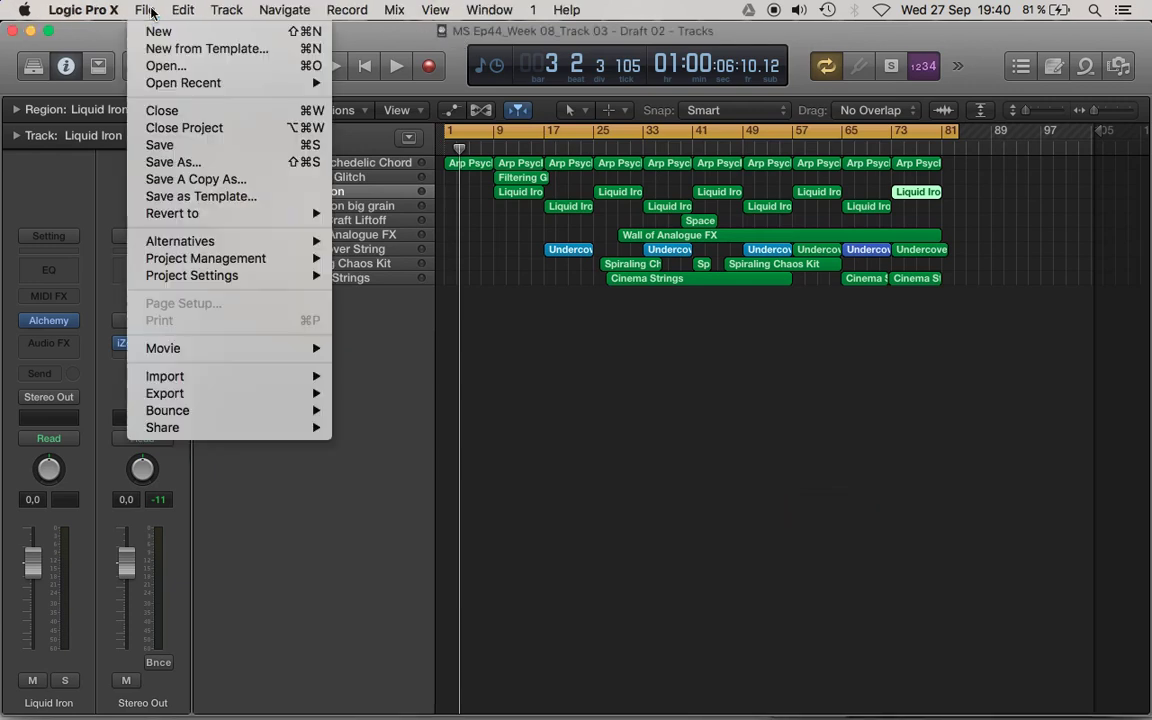
pyautogui.moveTo(239, 241)
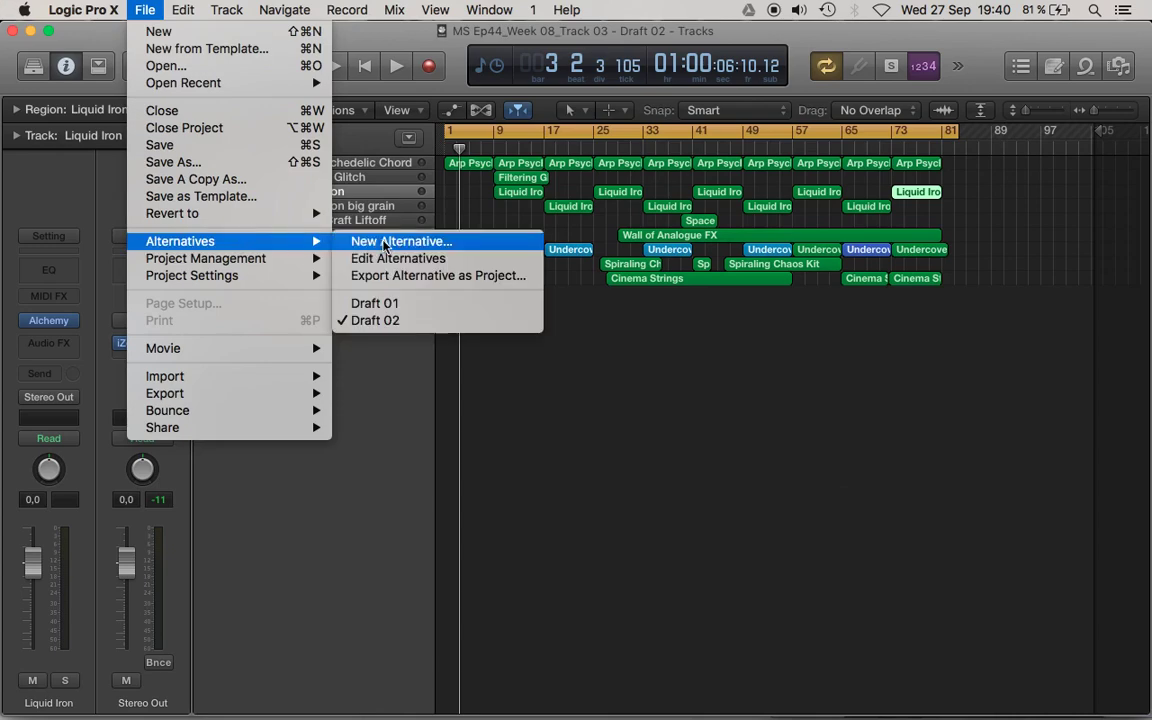
pyautogui.click(350, 241)
pyautogui.press('Right')
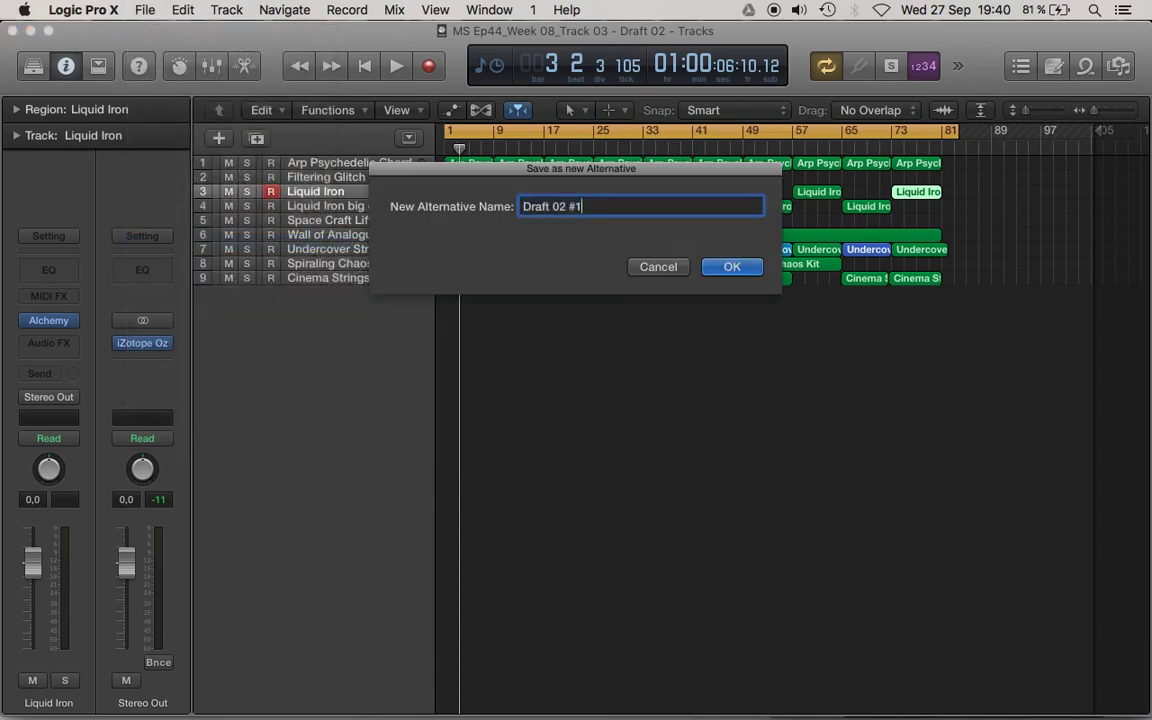
pyautogui.press('BackSpace')
pyautogui.press('BackSpace')
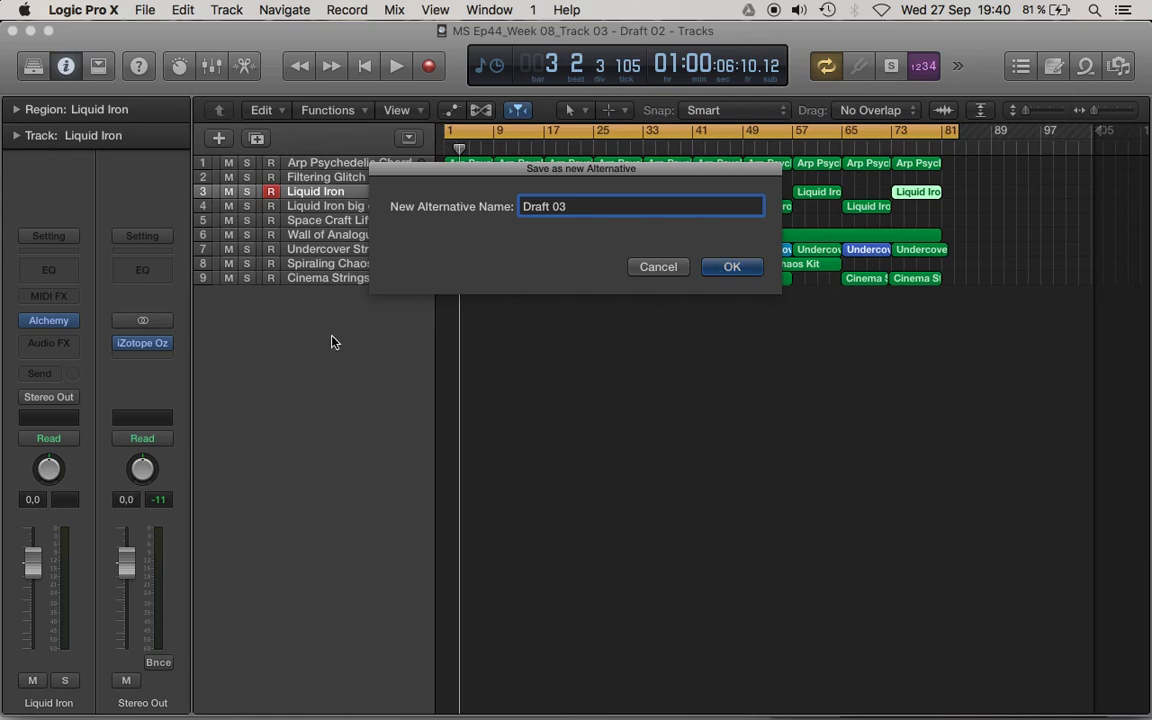
pyautogui.press('Return')
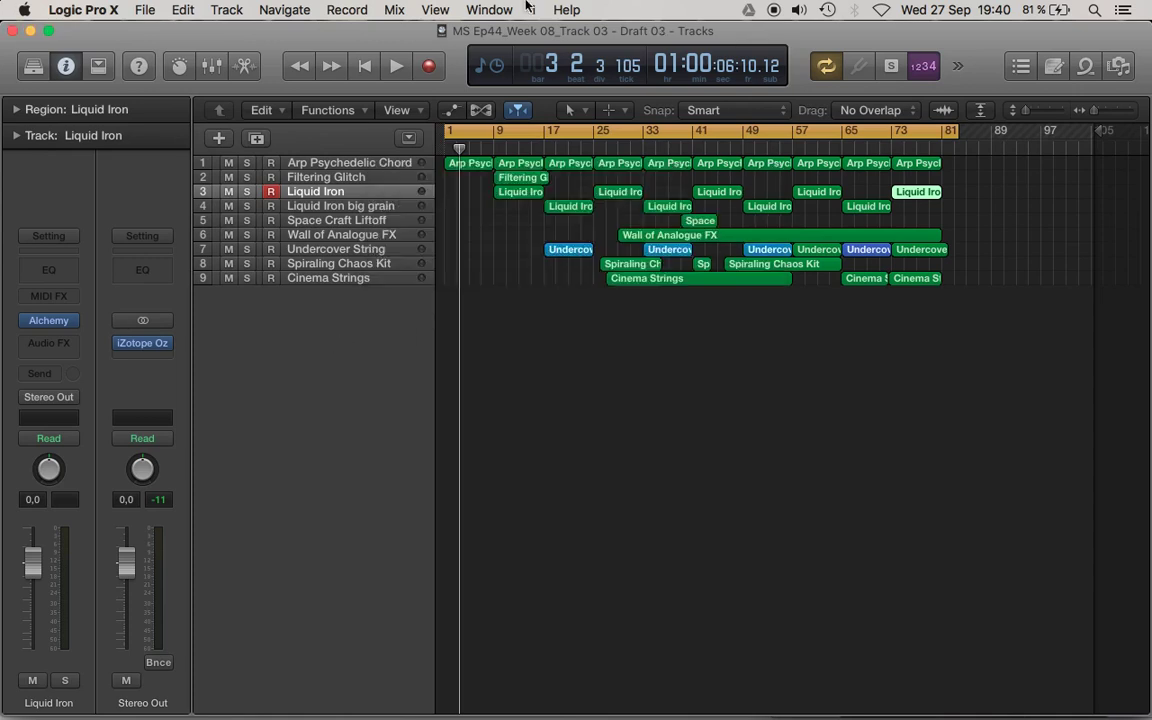
# Return the playhead to the start of the project and play the arrangement through its opening bars
pyautogui.click(366, 66)
pyautogui.press('super+Tab')
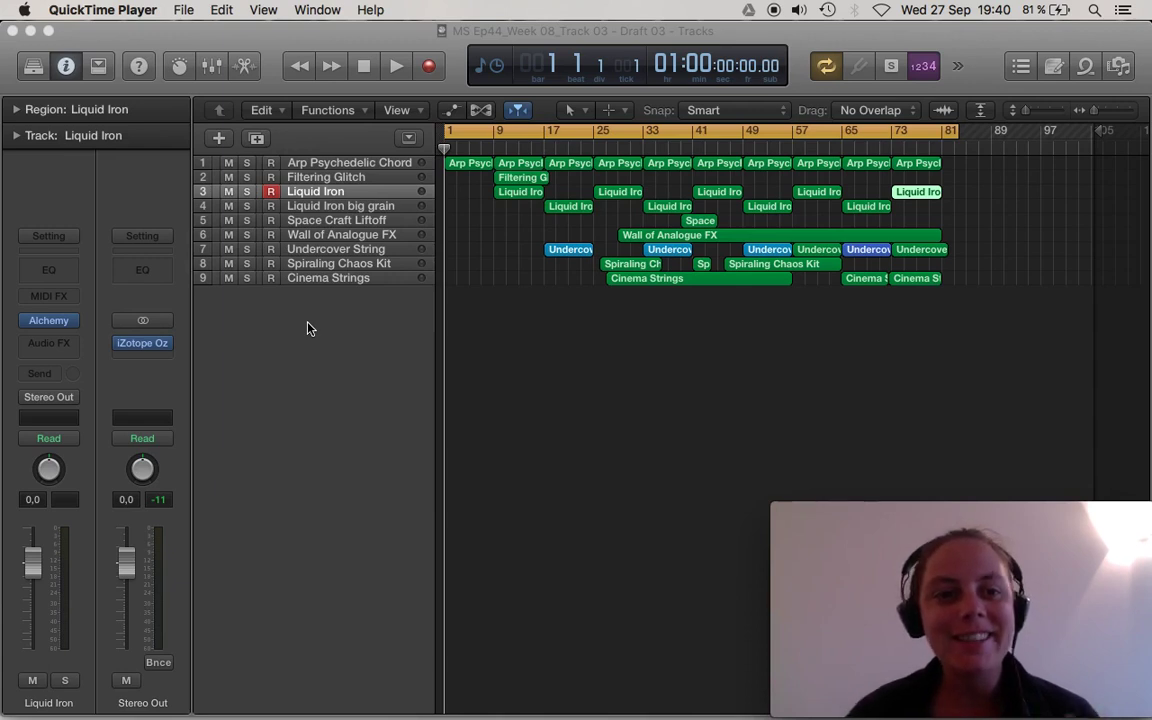
pyautogui.click(307, 328)
pyautogui.press('space')
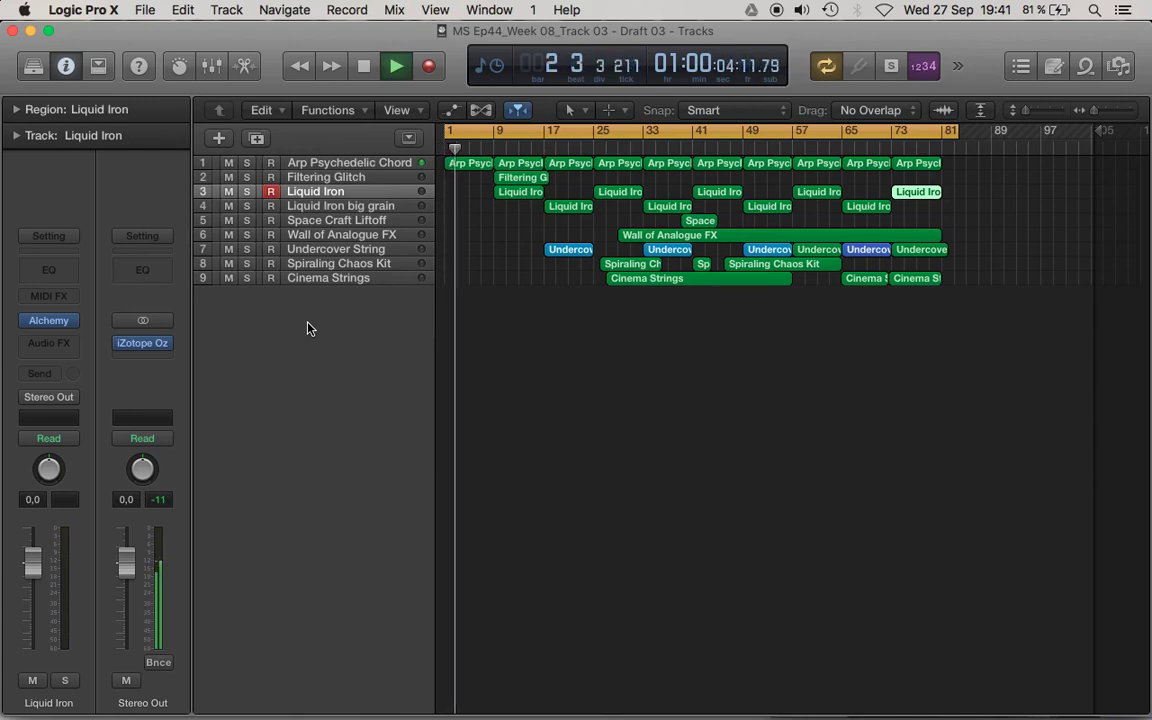
pyautogui.press('super+Tab')
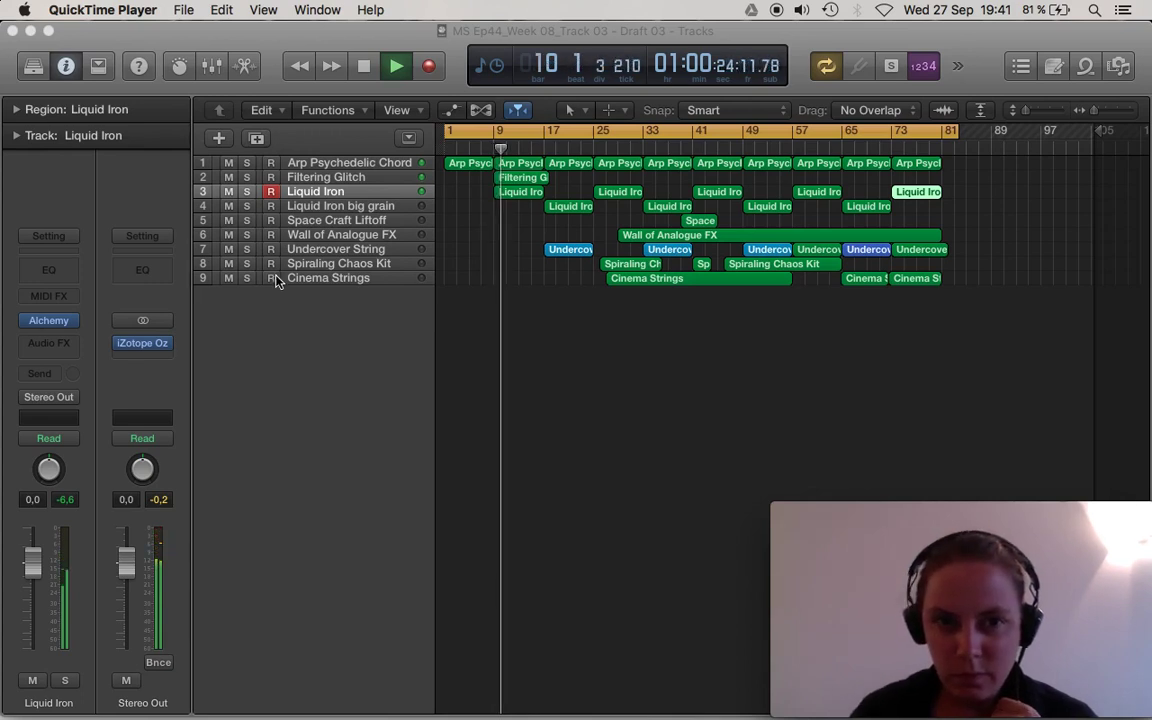
# Listen to the Filtering Glitch track alone during playback, then turn its solo off
pyautogui.click(246, 177)
pyautogui.click(246, 177)
pyautogui.click(246, 177)
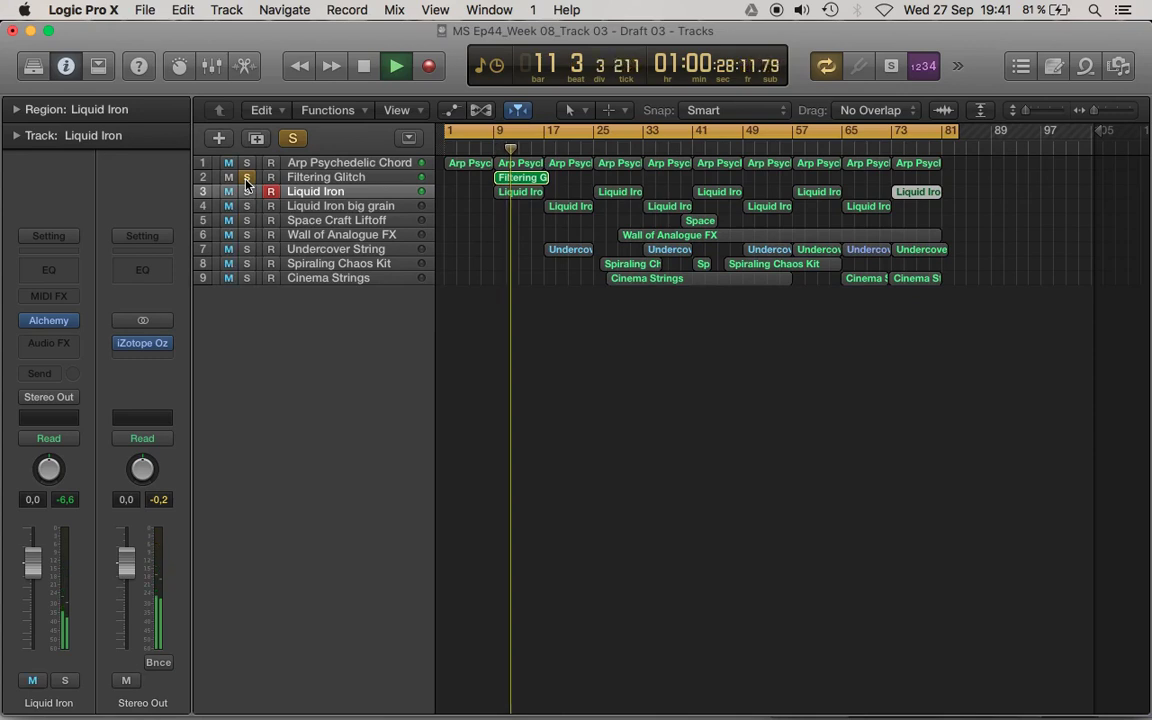
pyautogui.click(246, 178)
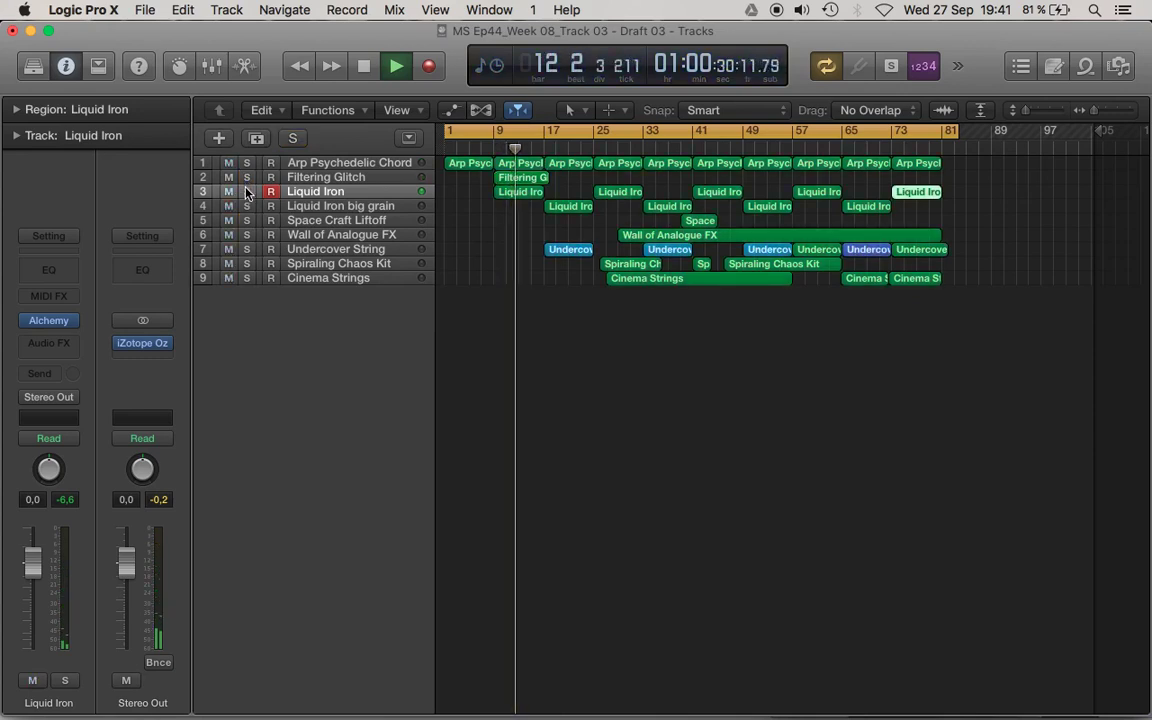
# Add a Channel EQ to the Liquid Iron track and enable its low cut at 61 Hz
pyautogui.click(310, 191)
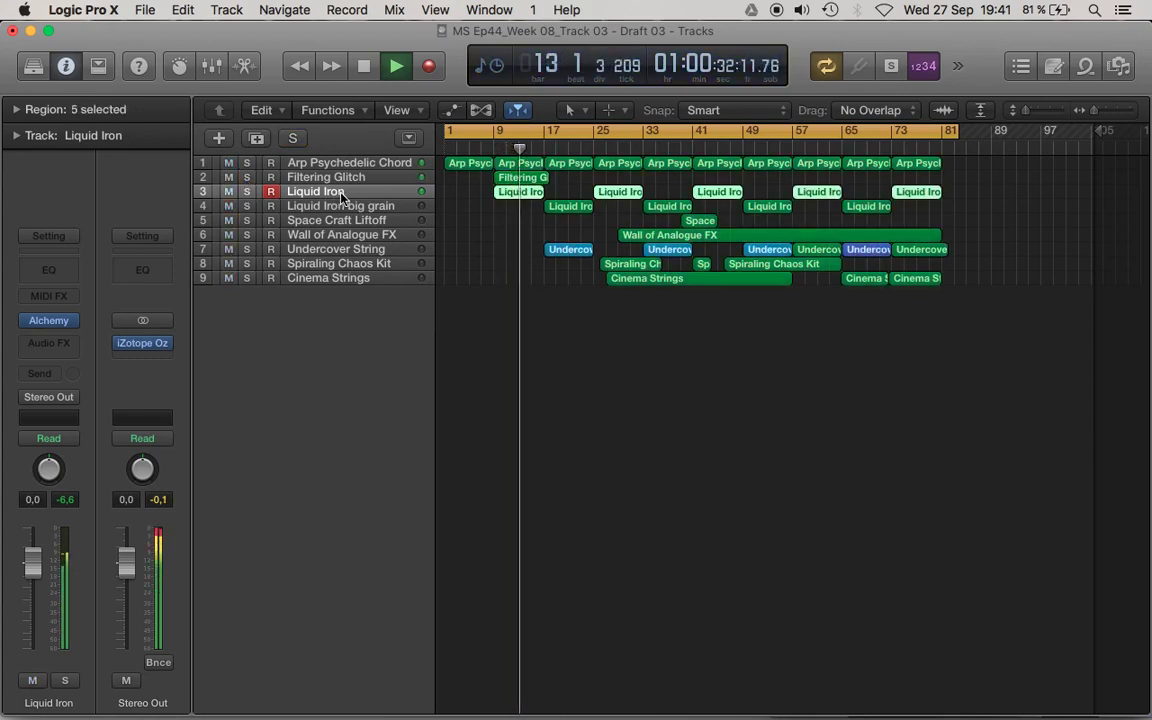
pyautogui.click(44, 270)
pyautogui.click(99, 428)
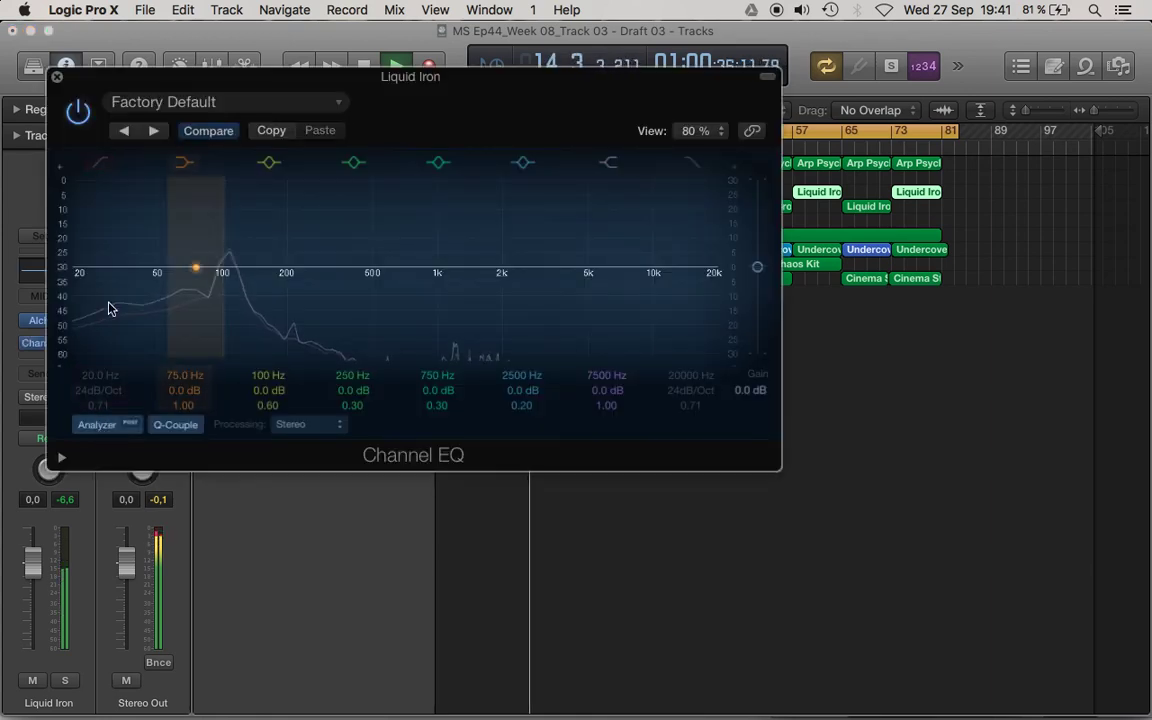
pyautogui.click(100, 162)
pyautogui.moveTo(110, 384); pyautogui.dragTo(110, 345)
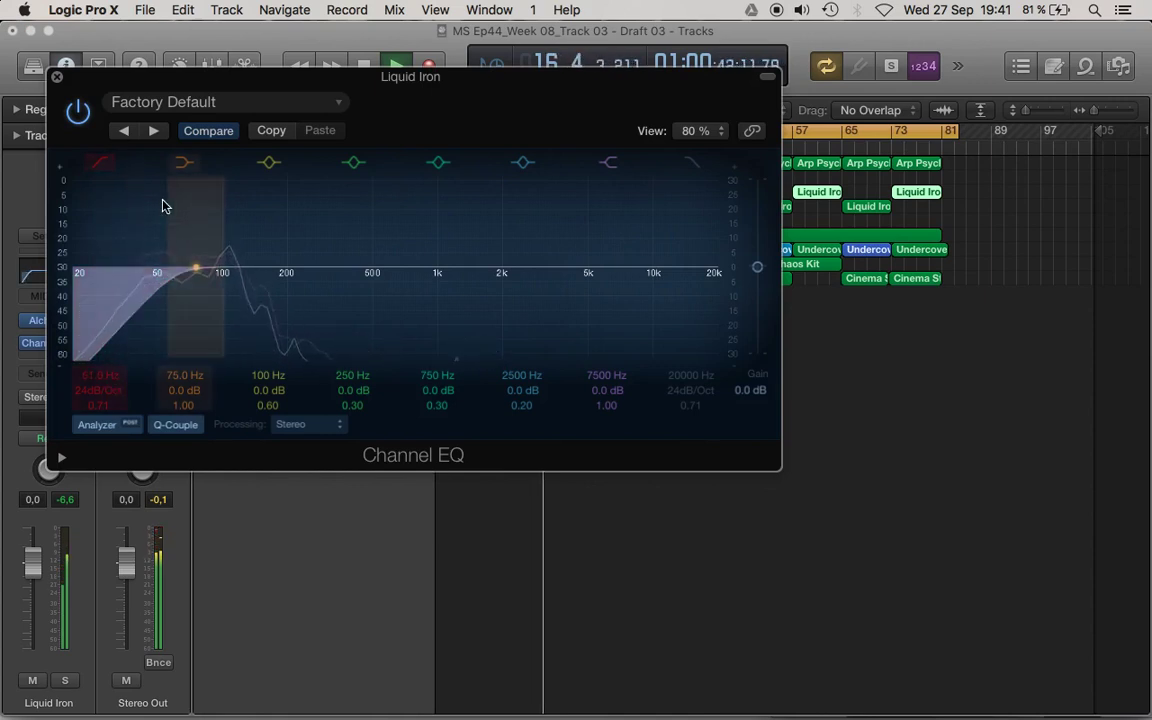
pyautogui.click(57, 76)
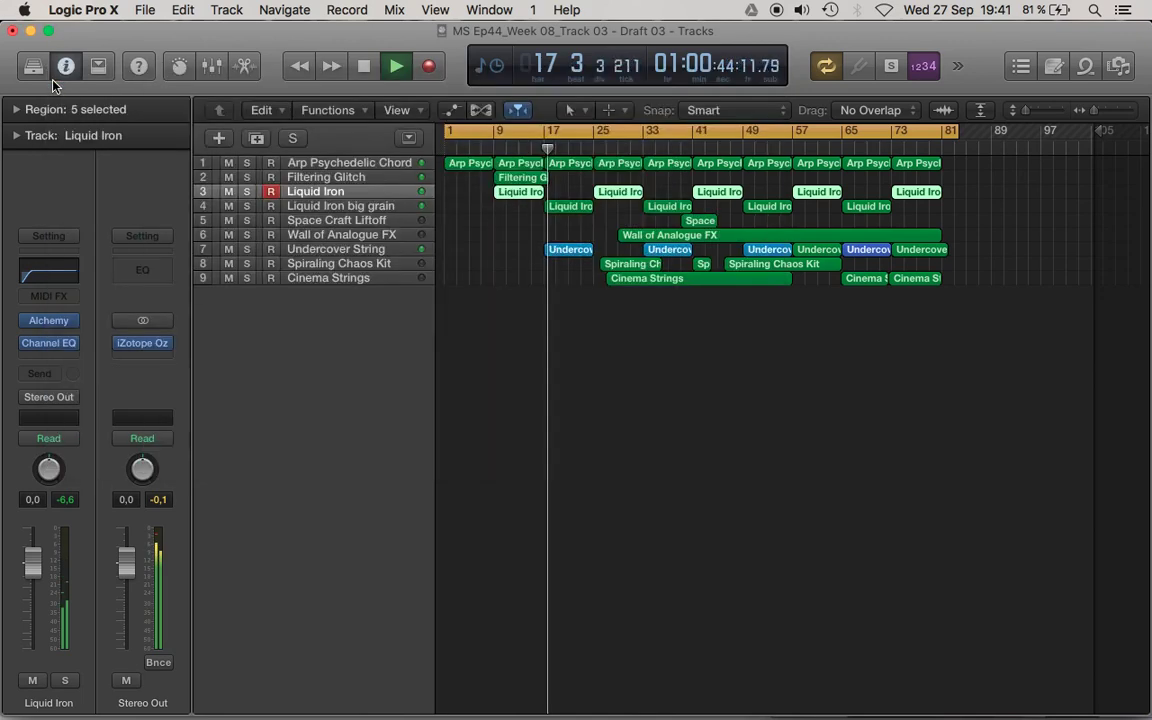
# Check the Liquid Iron big grain track in solo and lower its volume to -8.8 dB
pyautogui.click(247, 206)
pyautogui.click(247, 206)
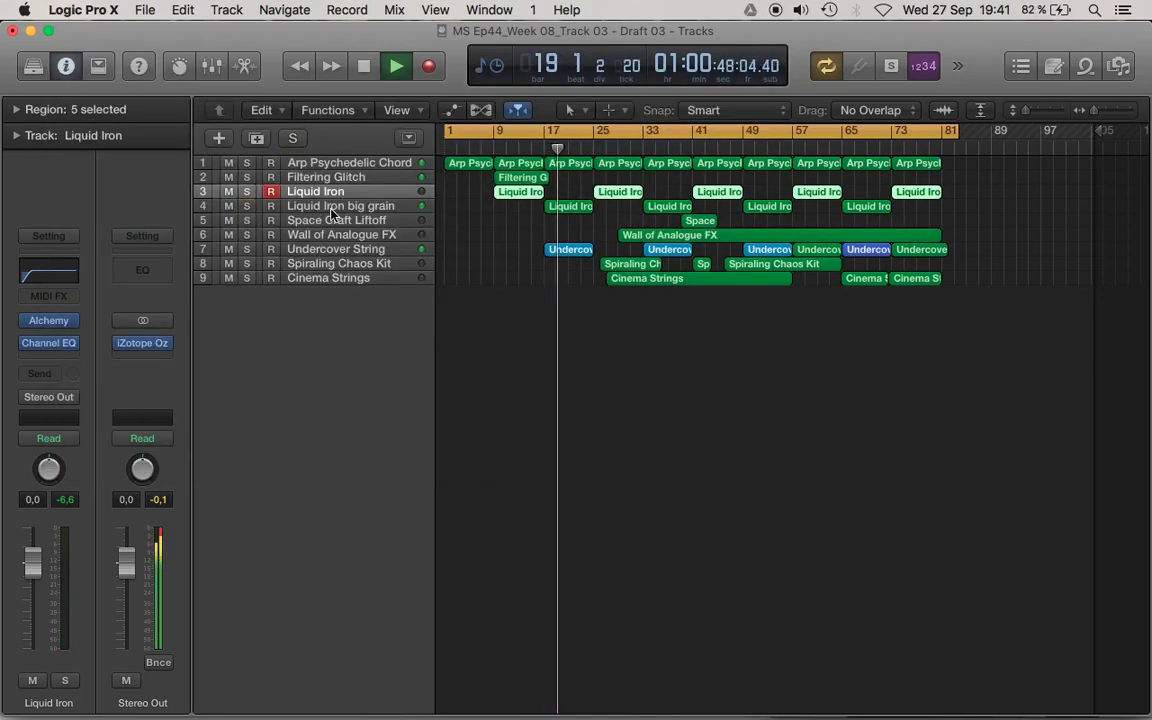
pyautogui.click(333, 208)
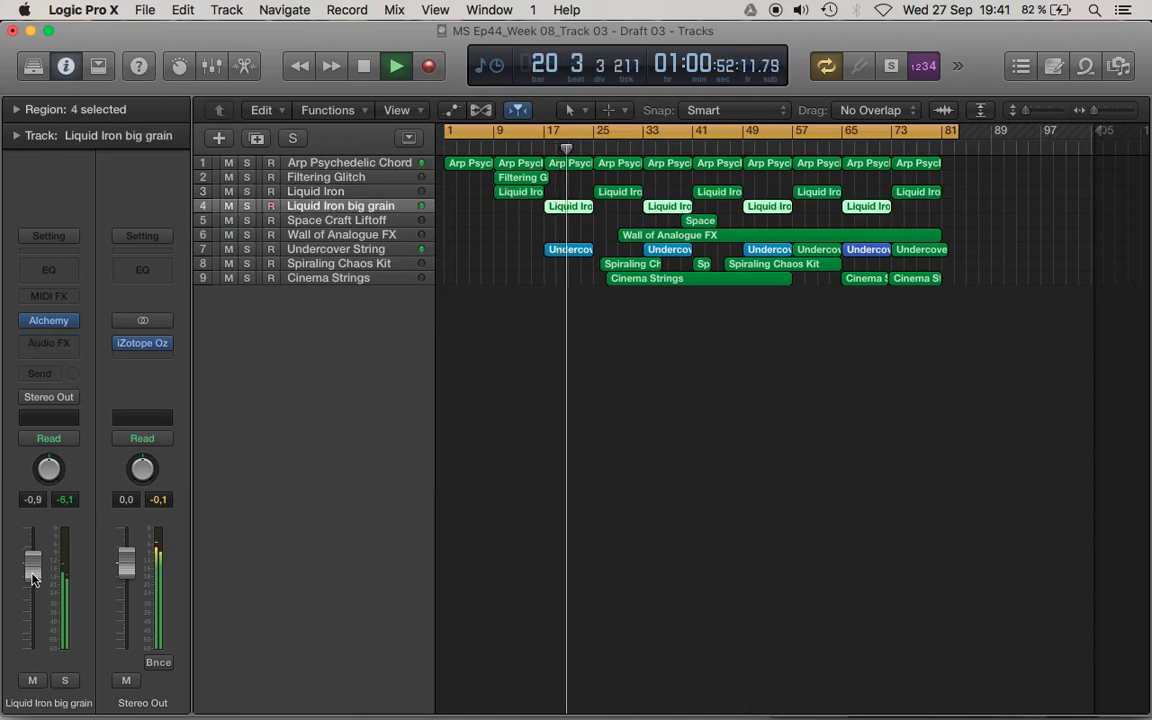
pyautogui.click(63, 680)
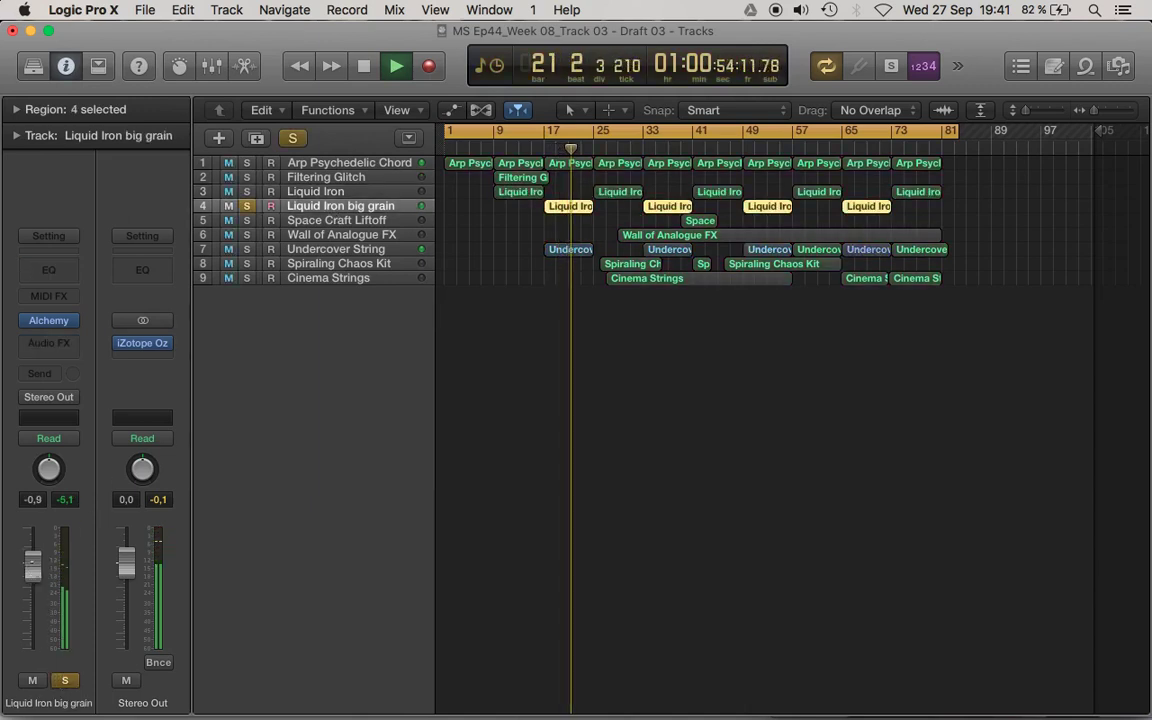
pyautogui.click(65, 680)
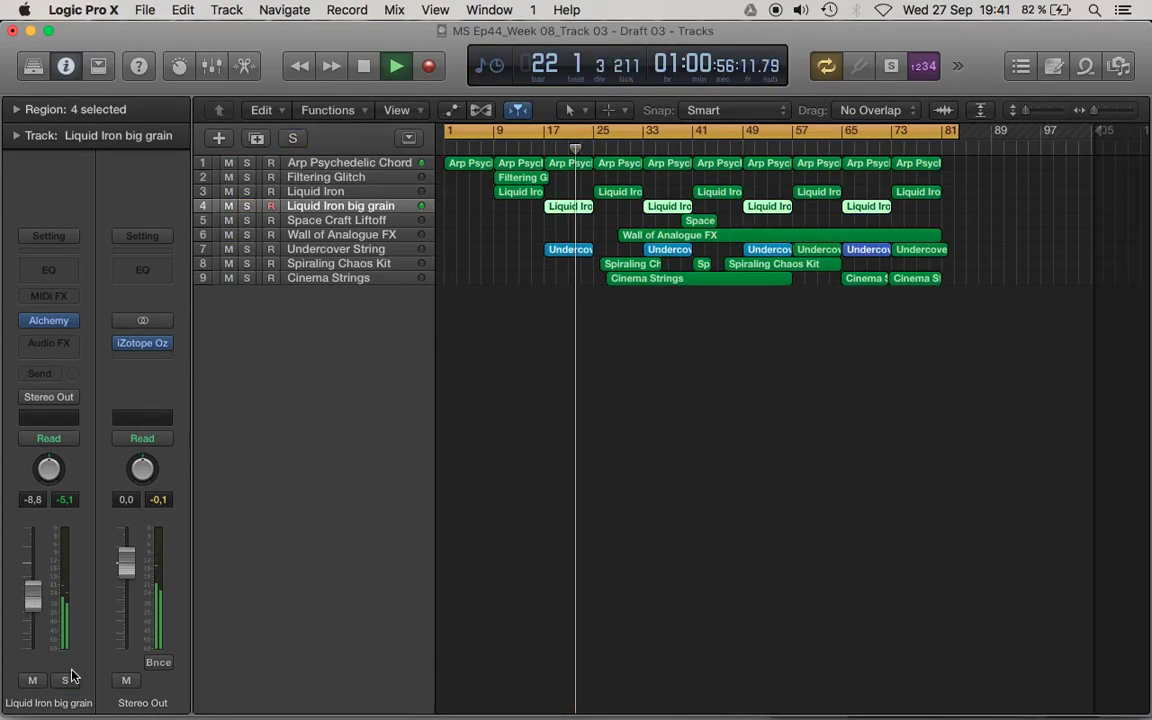
# Lower the Liquid Iron track's volume to -4.2 dB and set its Channel EQ low cut to 55 Hz
pyautogui.click(352, 193)
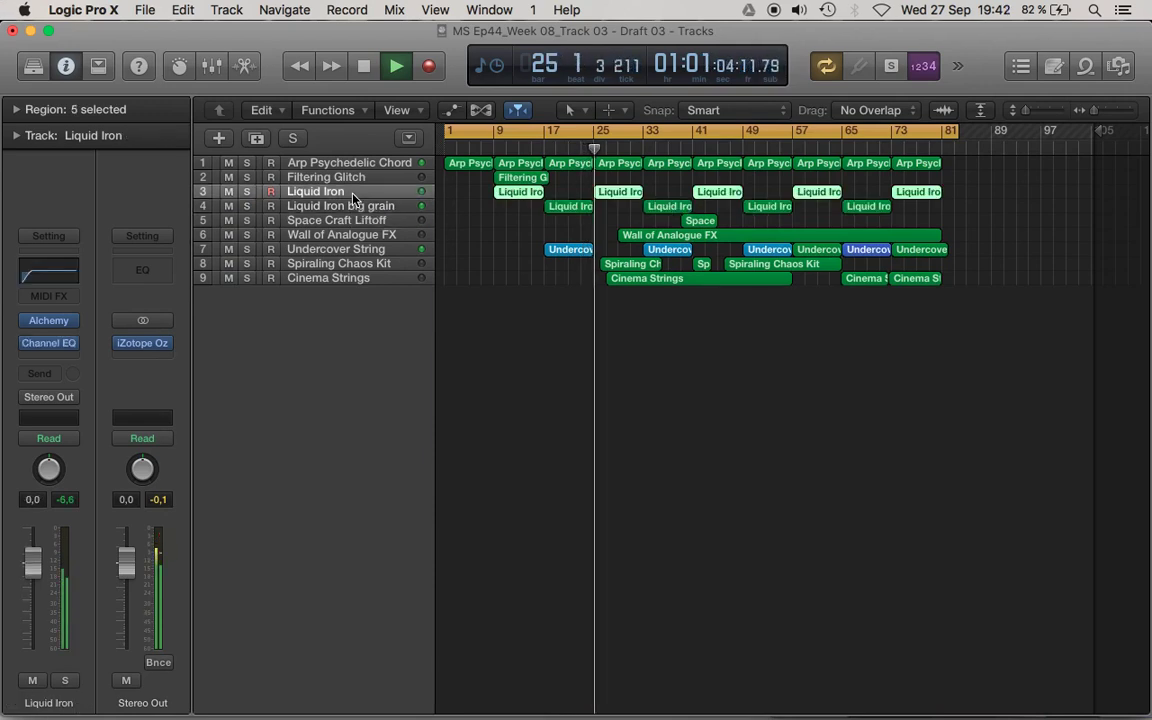
pyautogui.moveTo(33, 565); pyautogui.dragTo(33, 582)
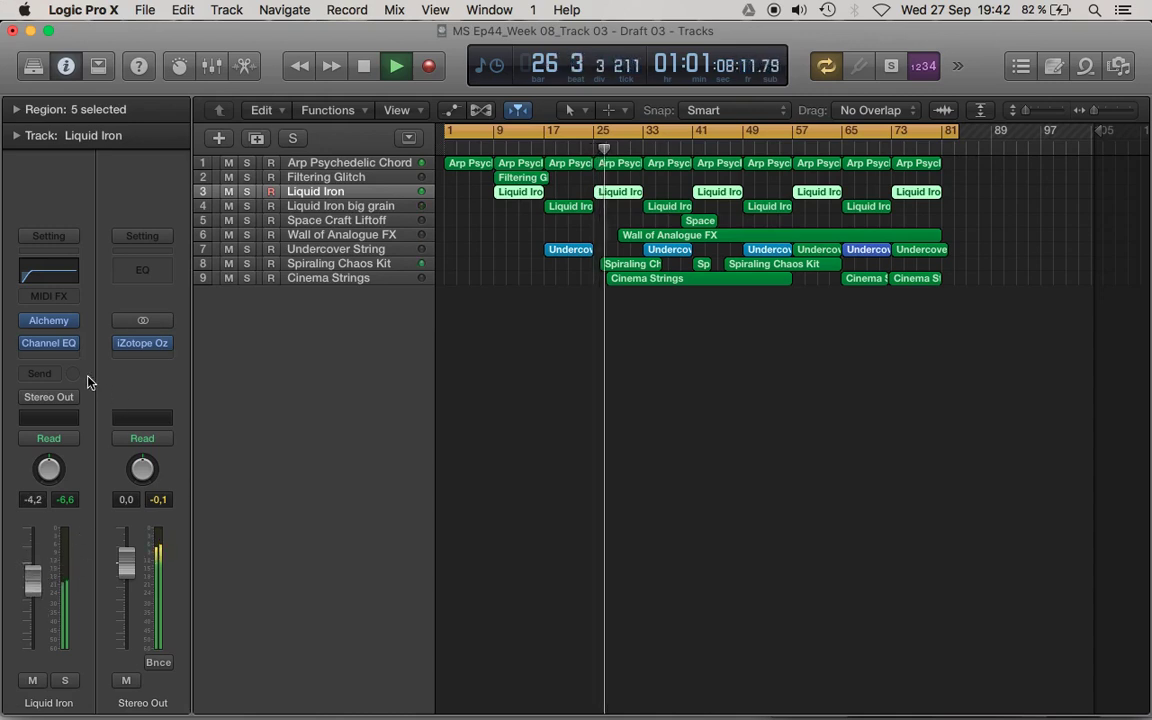
pyautogui.click(47, 345)
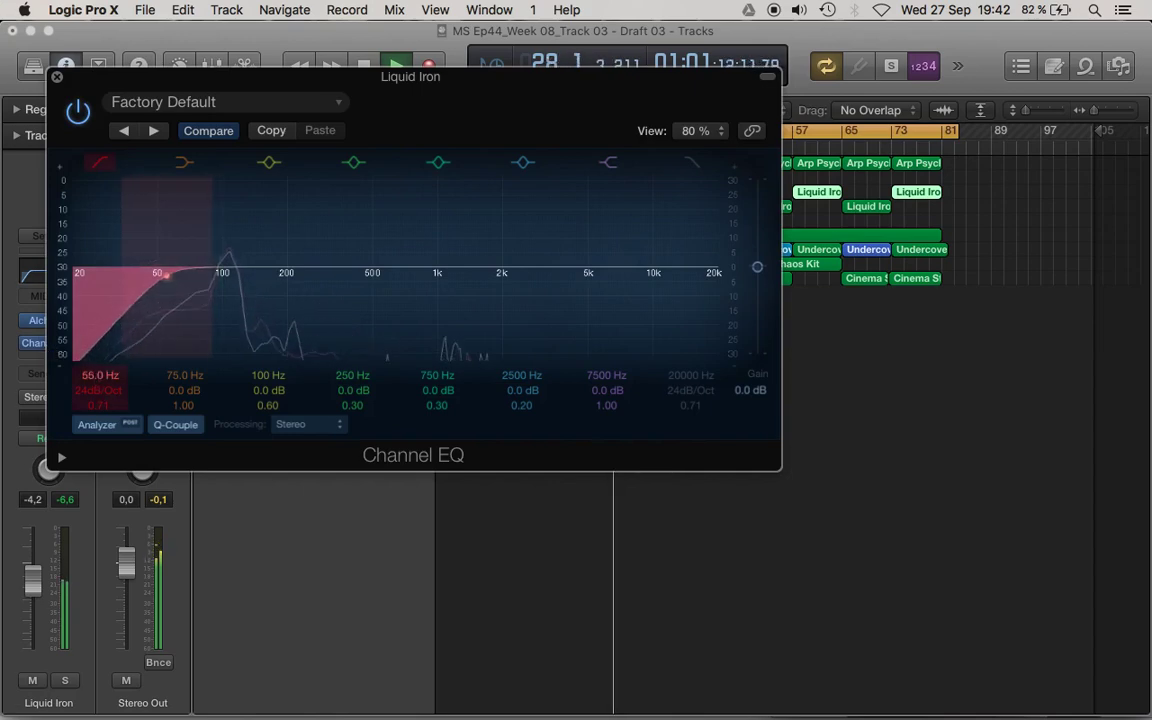
pyautogui.click(57, 77)
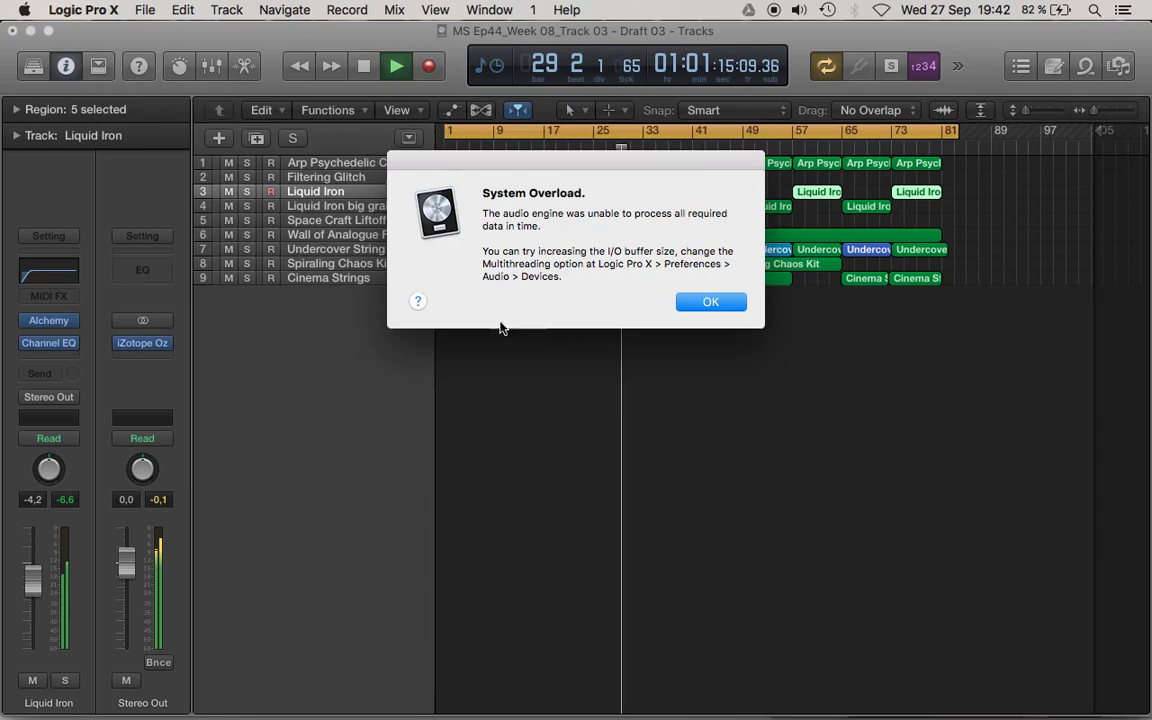
# Dismiss the system overload alert and restart playback from bar 25
pyautogui.click(710, 301)
pyautogui.doubleClick(595, 150)
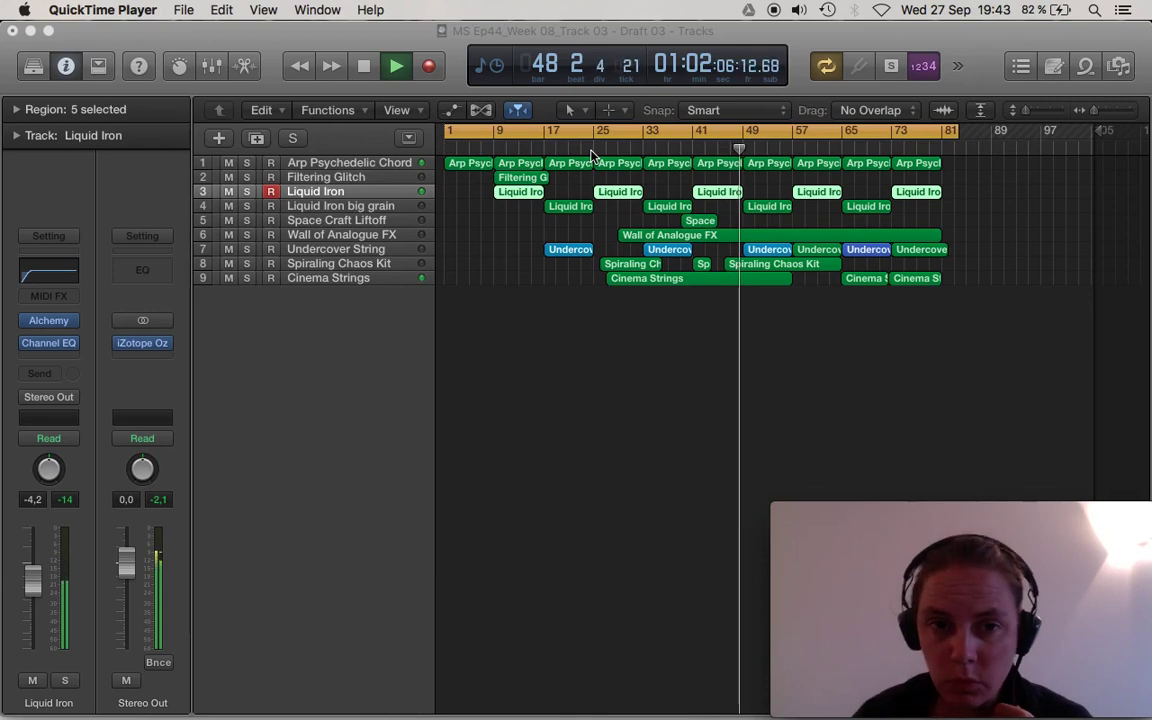
# Select Cinema Strings, then briefly solo Spiraling Chaos Kit, Undercover String, Wall of Analogue FX and Arp Psychedelic Chord in turn during playback
pyautogui.click(390, 285)
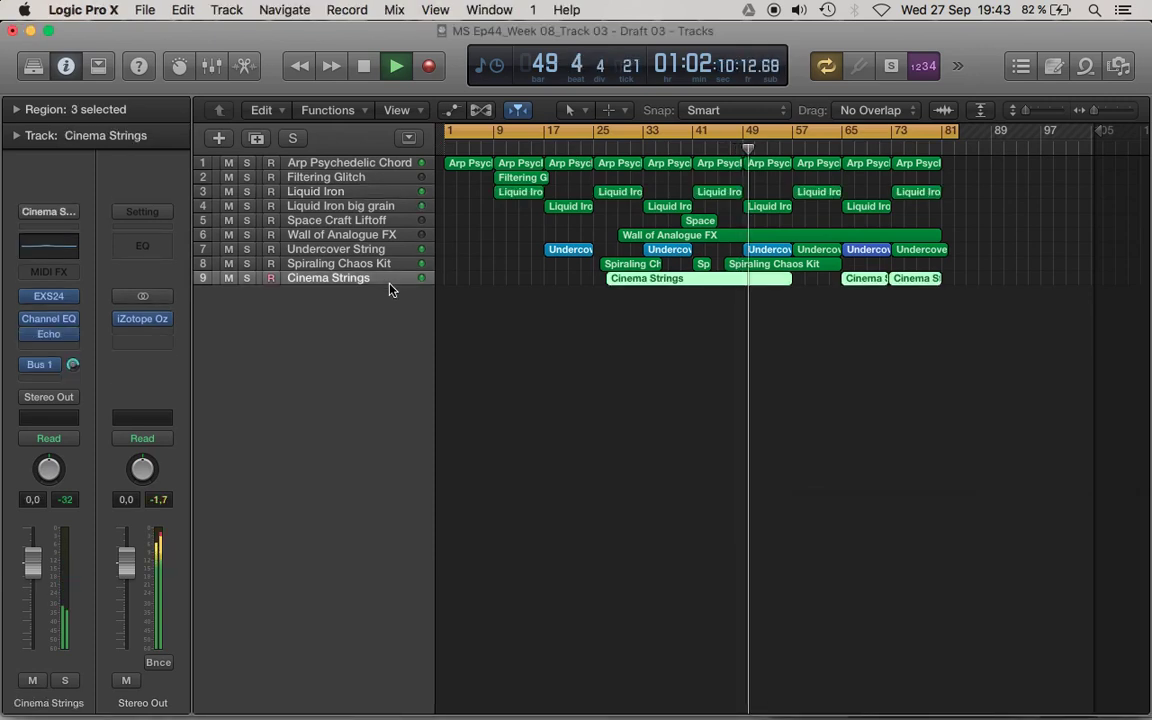
pyautogui.click(247, 265)
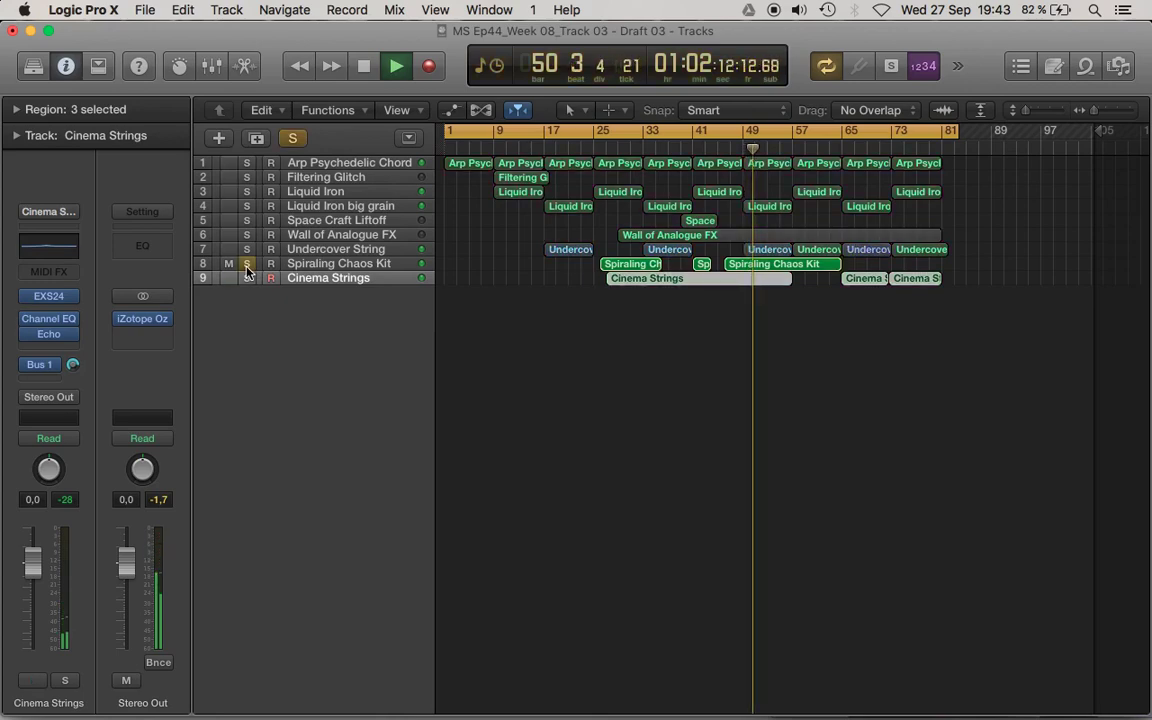
pyautogui.click(247, 264)
pyautogui.click(247, 250)
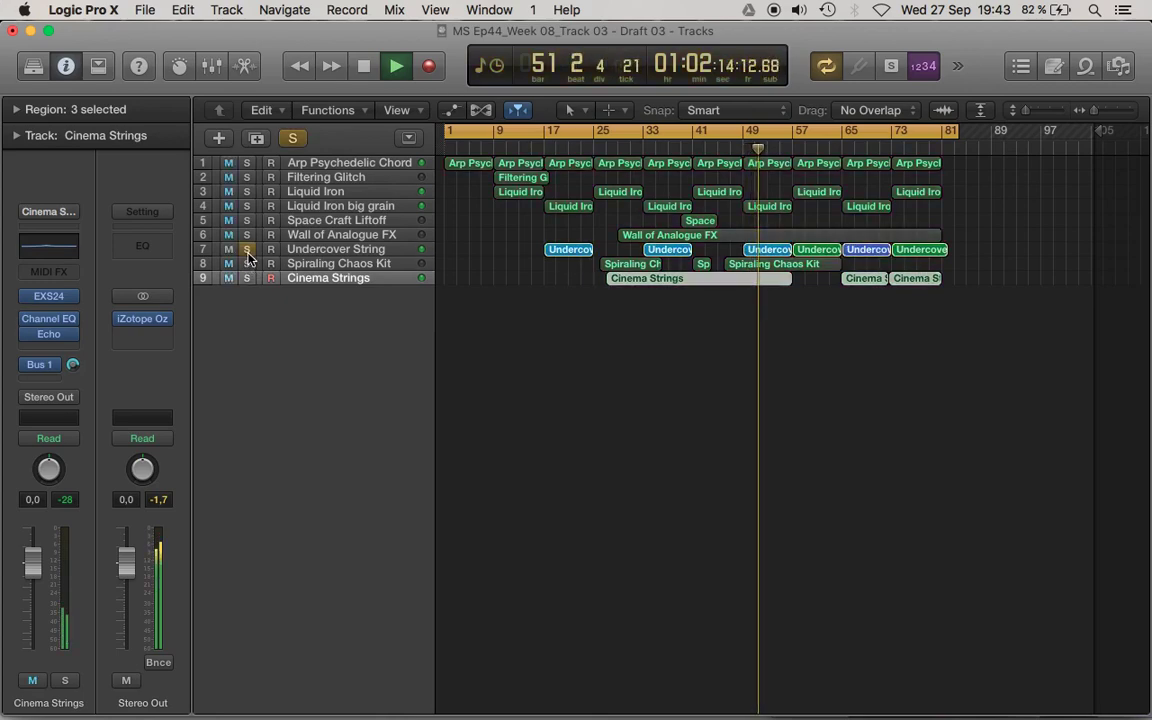
pyautogui.click(247, 250)
pyautogui.click(247, 235)
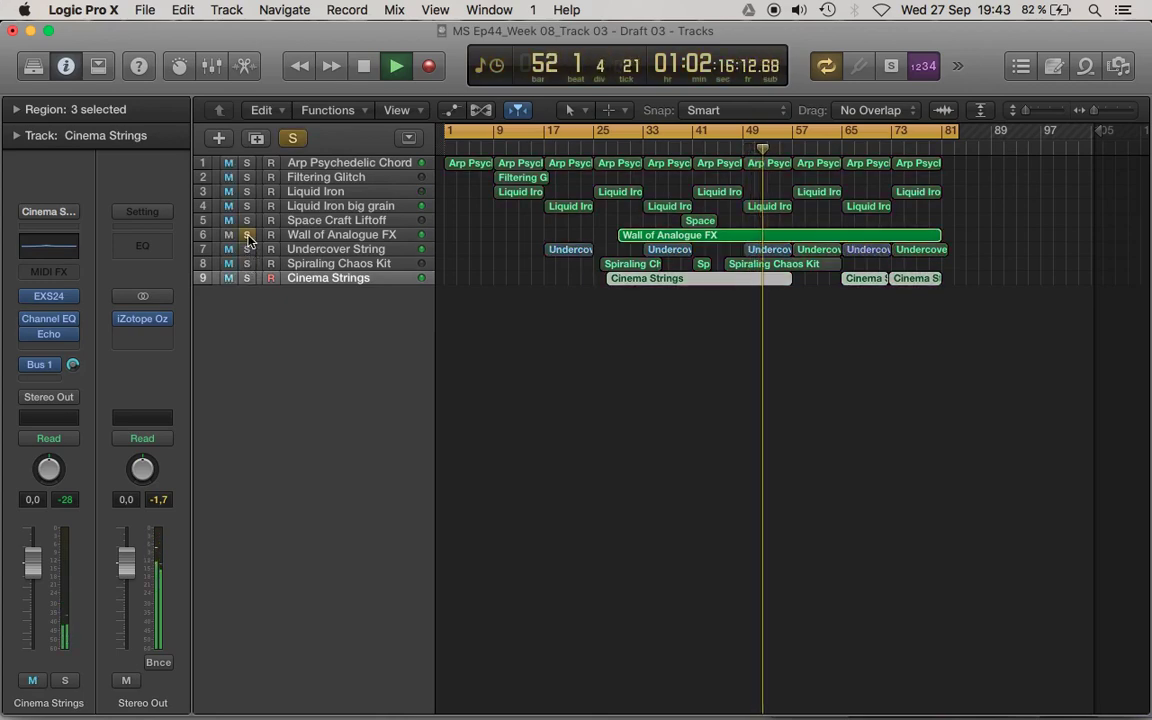
pyautogui.click(247, 235)
pyautogui.click(249, 164)
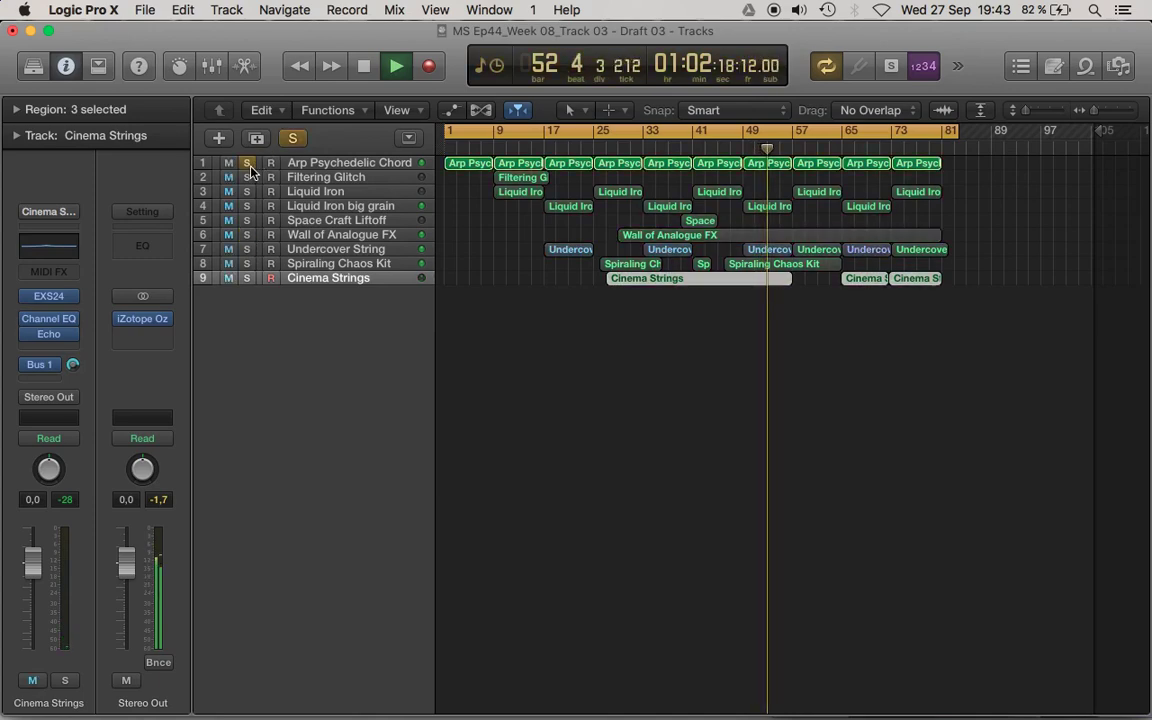
pyautogui.click(249, 164)
# Show track automation and move the 20000 Hz EQ point on Arp Psychedelic Chord from bar 49 to bar 57, creating a gradual rise
pyautogui.press('super+Down')
pyautogui.press('super+Down')
pyautogui.press('a')
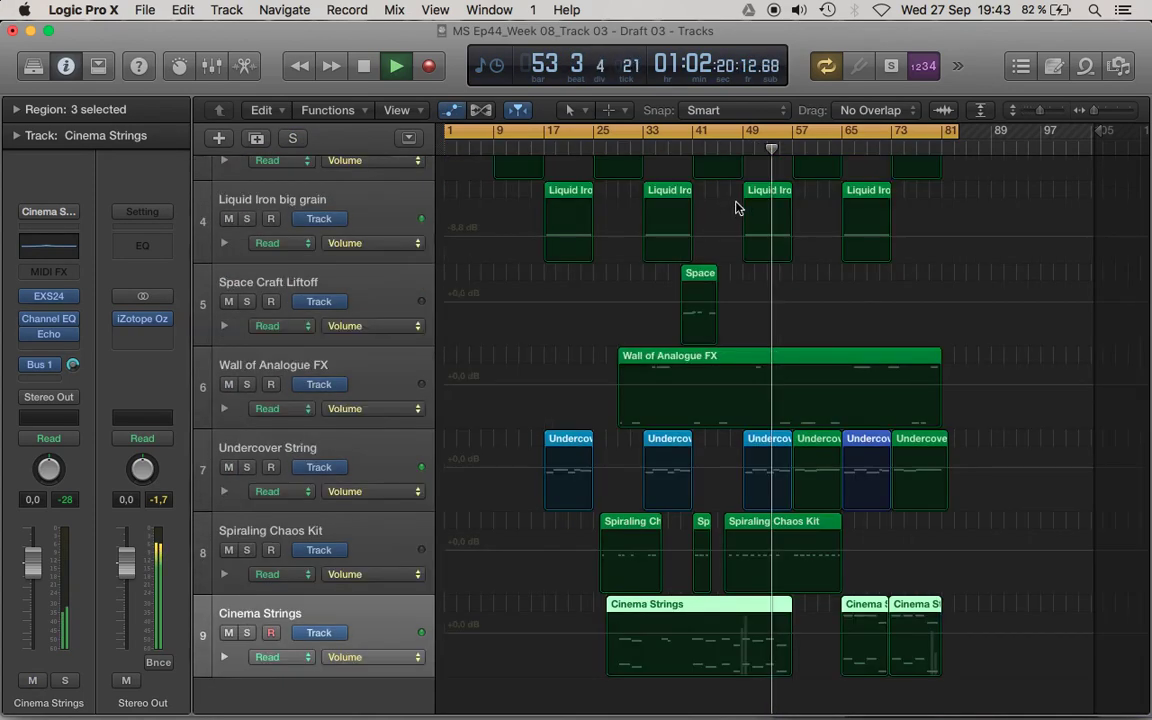
pyautogui.scroll(5, 800, 237)
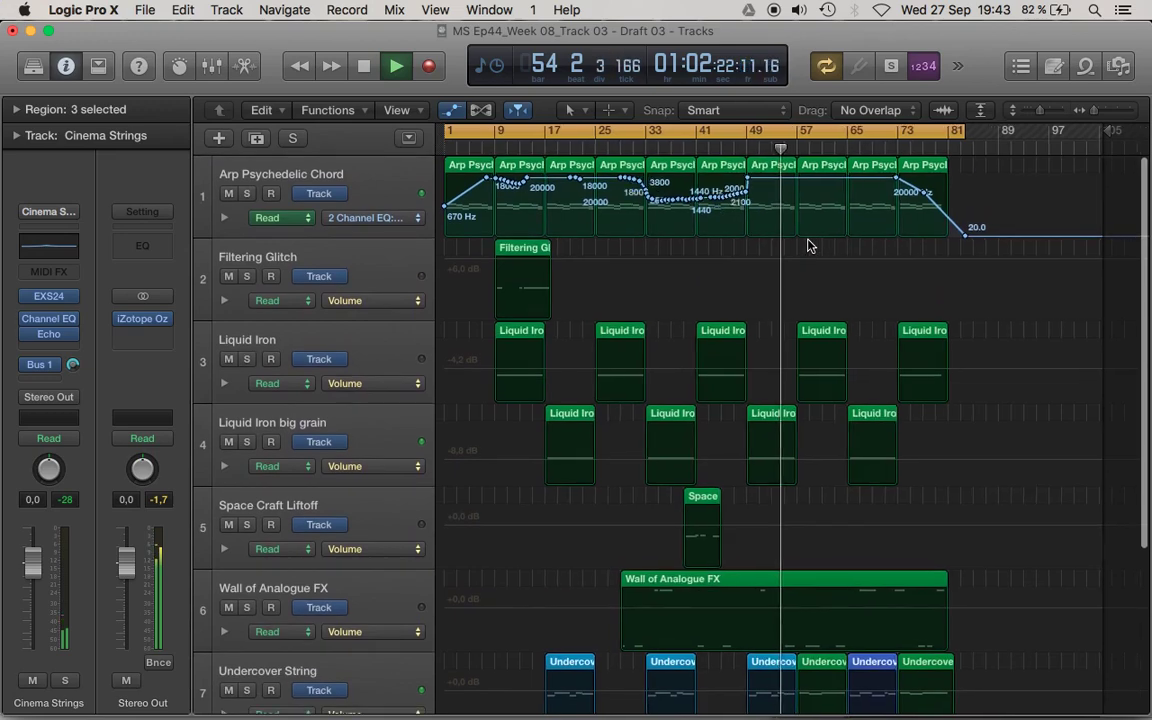
pyautogui.press('super+Right')
pyautogui.press('super+Right')
pyautogui.press('super+Right')
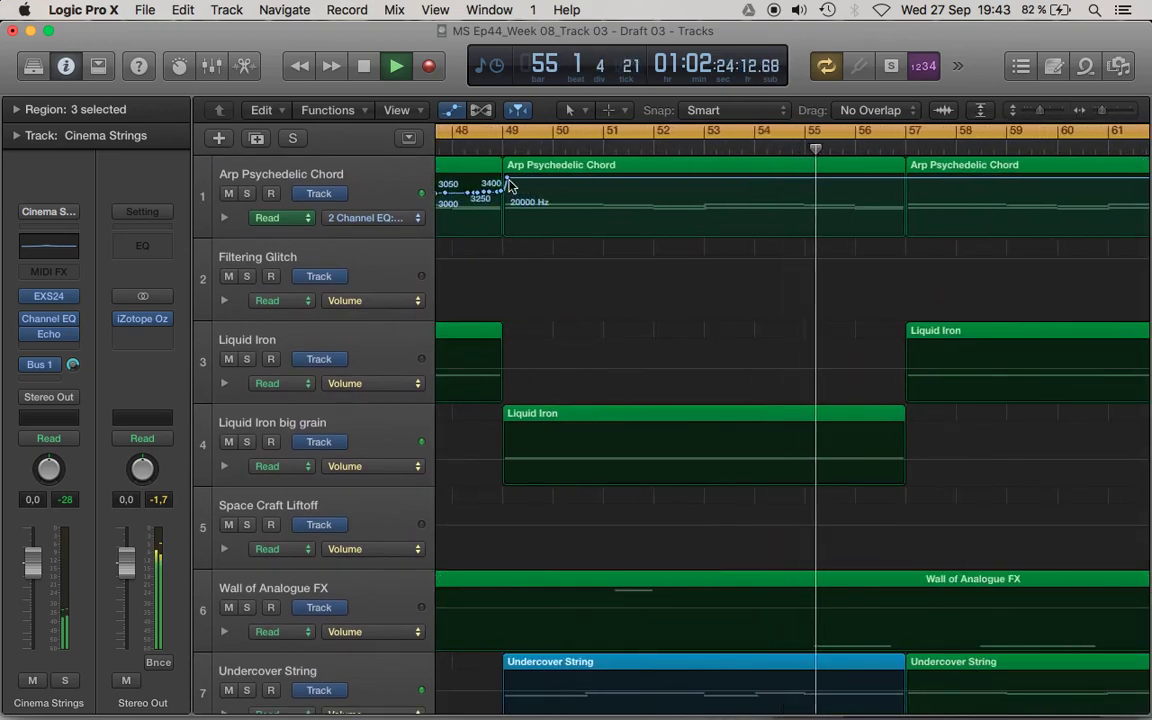
pyautogui.moveTo(506, 184); pyautogui.dragTo(720, 180)
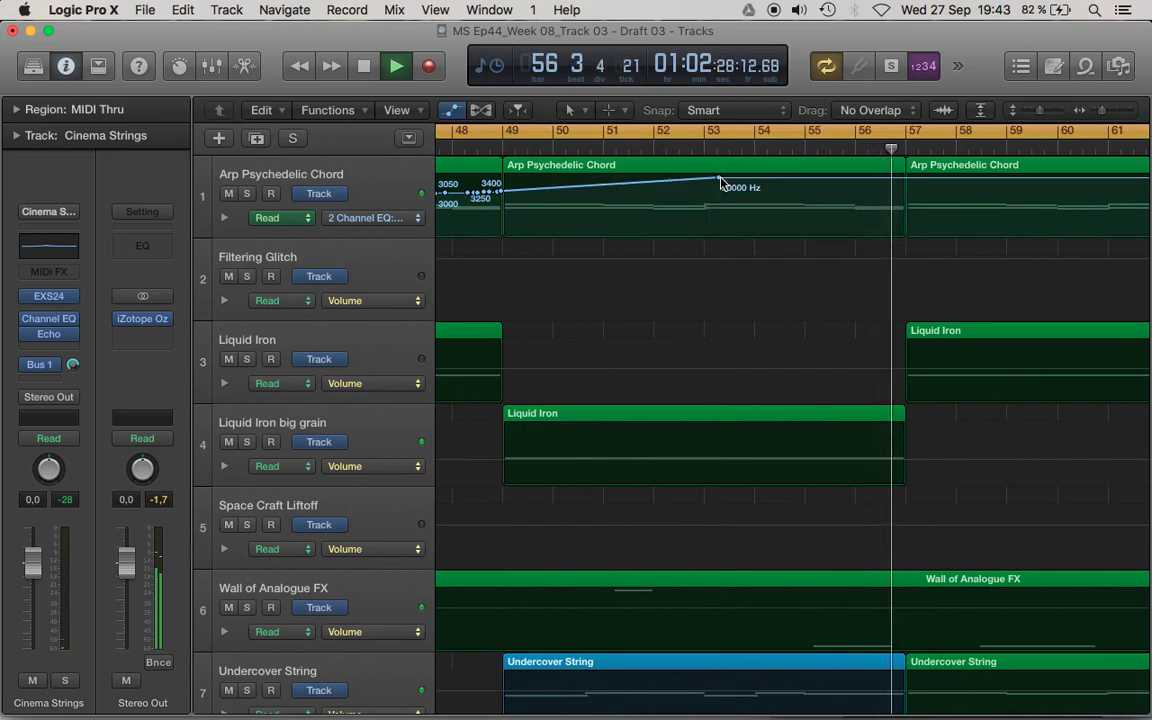
pyautogui.moveTo(786, 178); pyautogui.dragTo(907, 175)
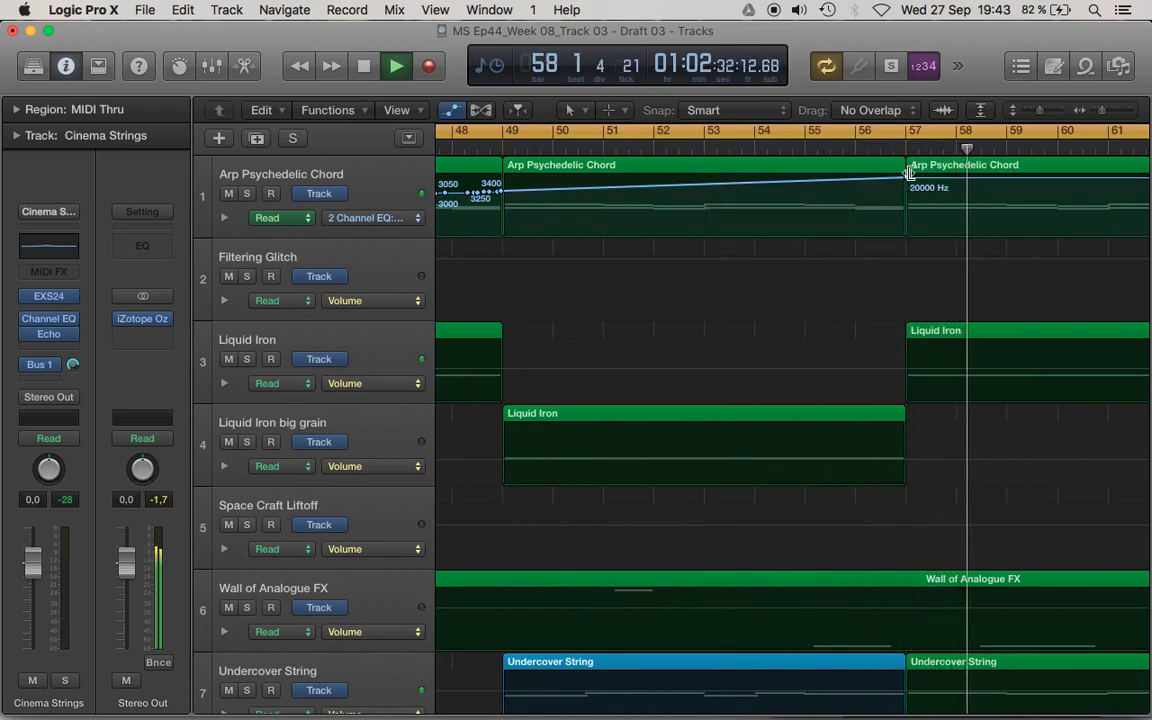
# Select the Cinema Strings track with its regions and restart playback from around bar 46 with the whole song length in view
pyautogui.scroll(-5, 556, 511)
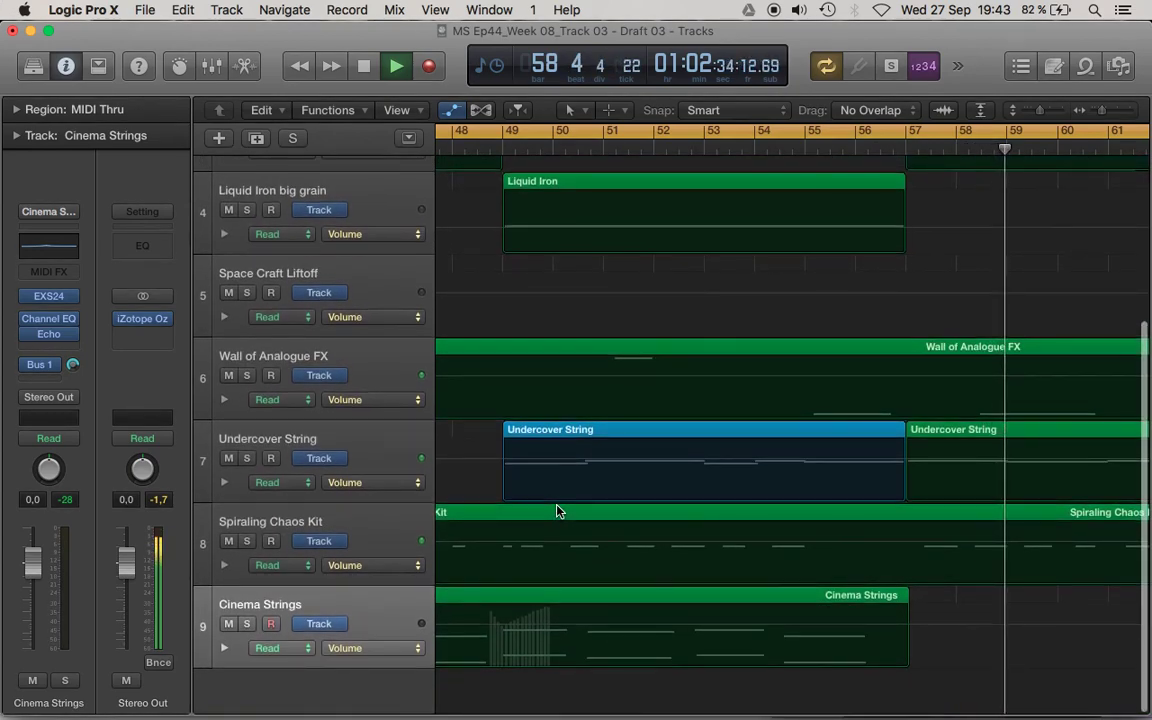
pyautogui.click(300, 612)
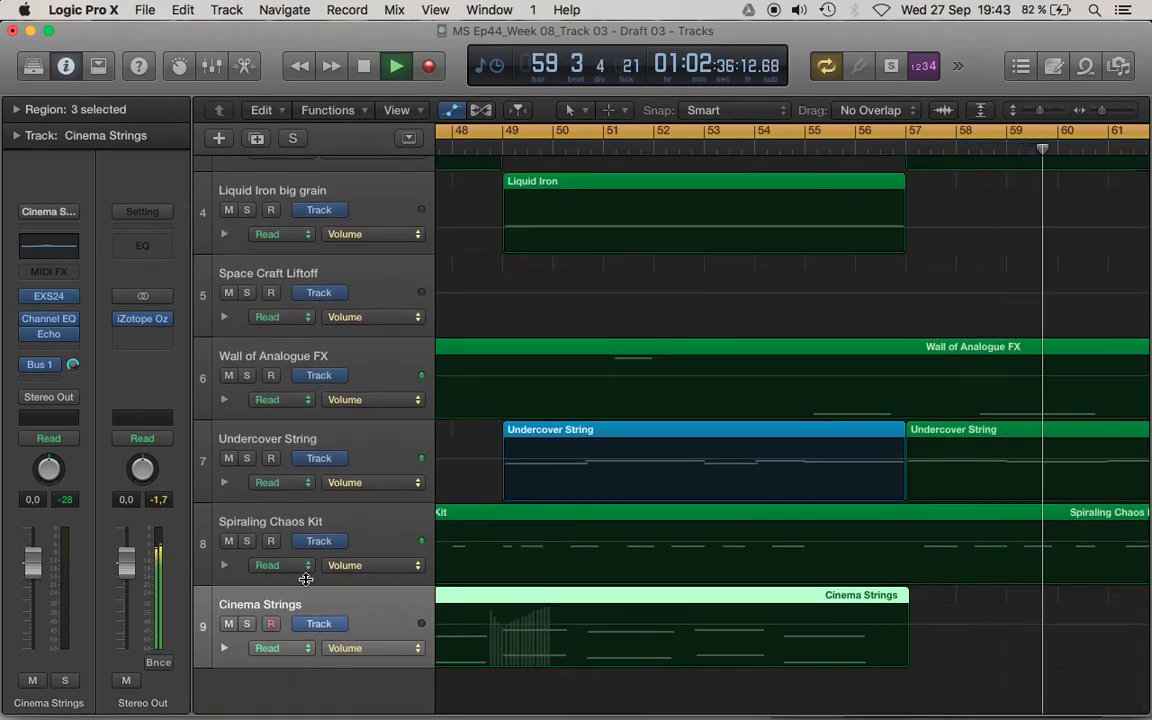
pyautogui.press('super+Left')
pyautogui.press('super+Left')
pyautogui.press('super+Left')
pyautogui.press('super+Left')
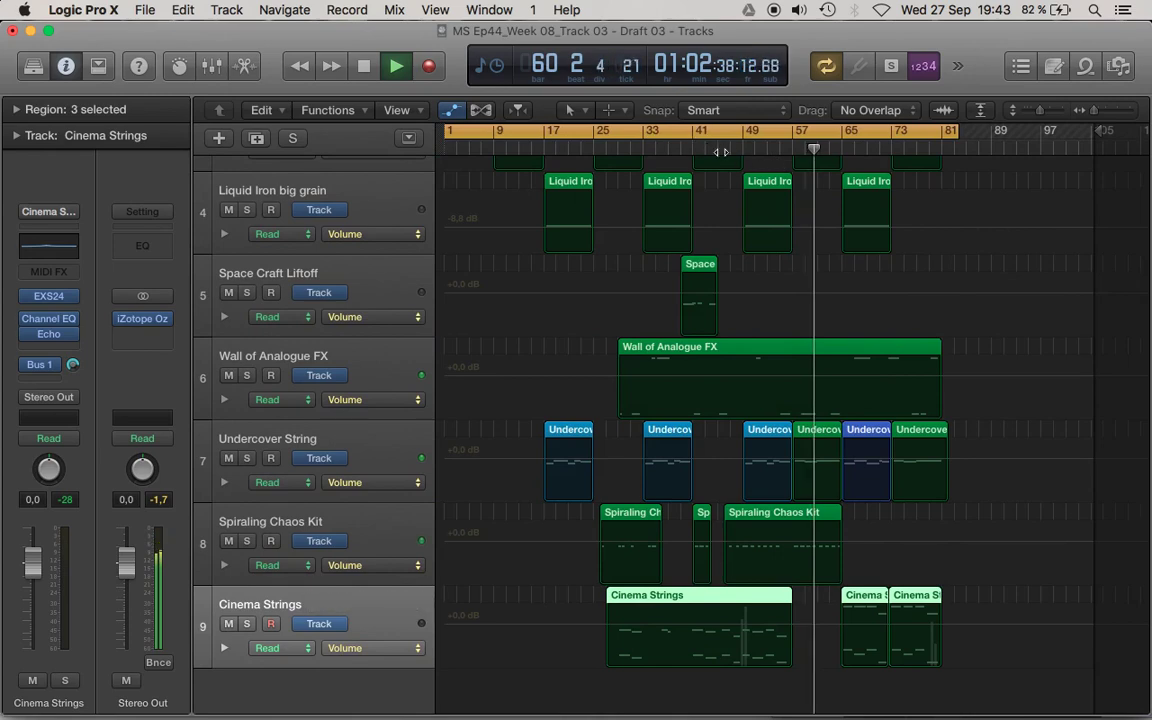
pyautogui.click(724, 147)
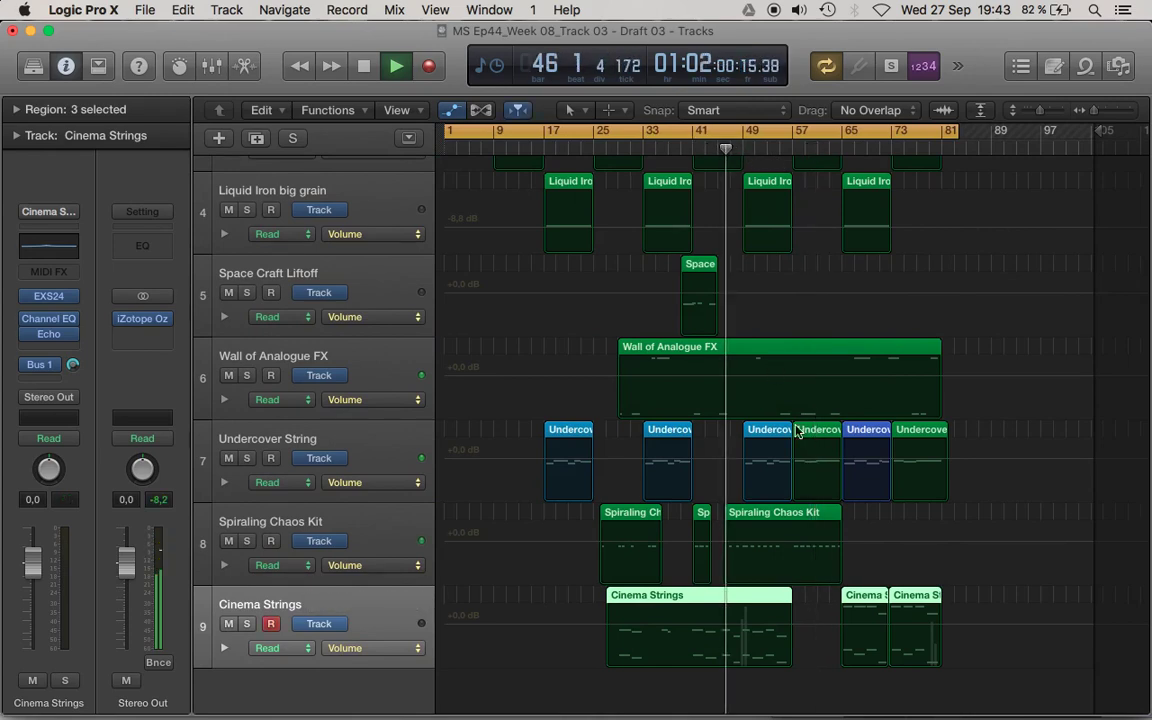
# Look through all tracks from Arp Psychedelic Chord to Cinema Strings during playback and reduce the track heights to a compact overview
pyautogui.scroll(5, 797, 430)
pyautogui.scroll(-1, 797, 430)
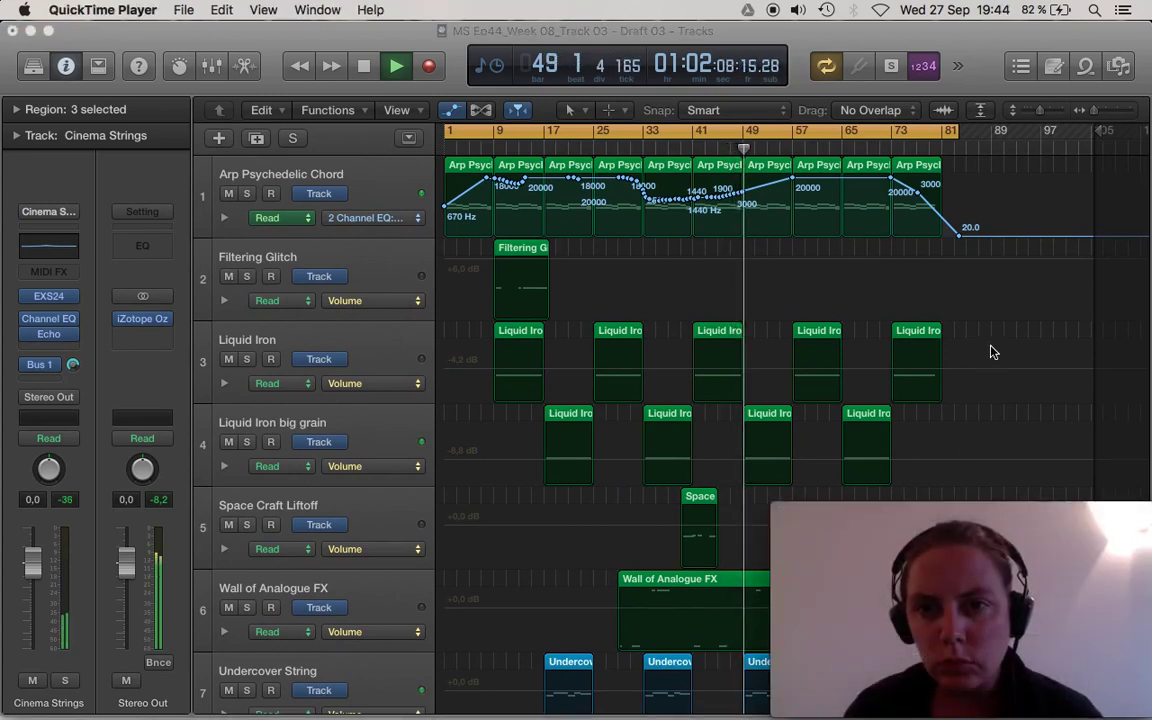
pyautogui.scroll(-5, 992, 352)
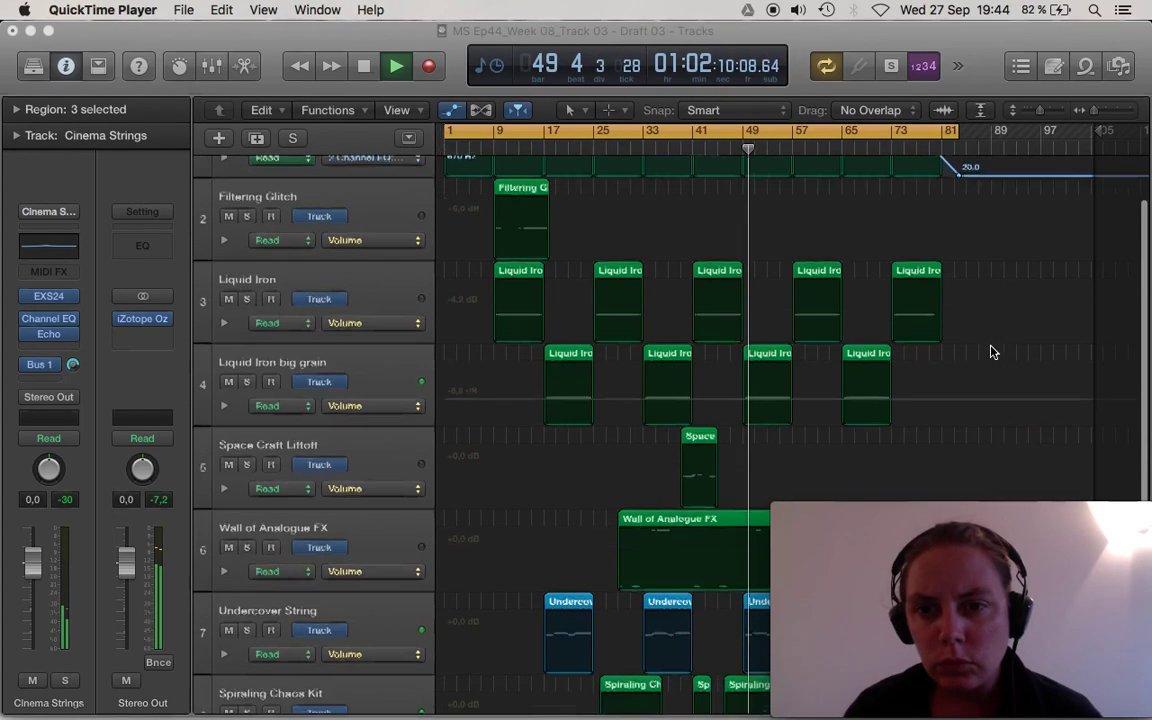
pyautogui.scroll(-2, 992, 352)
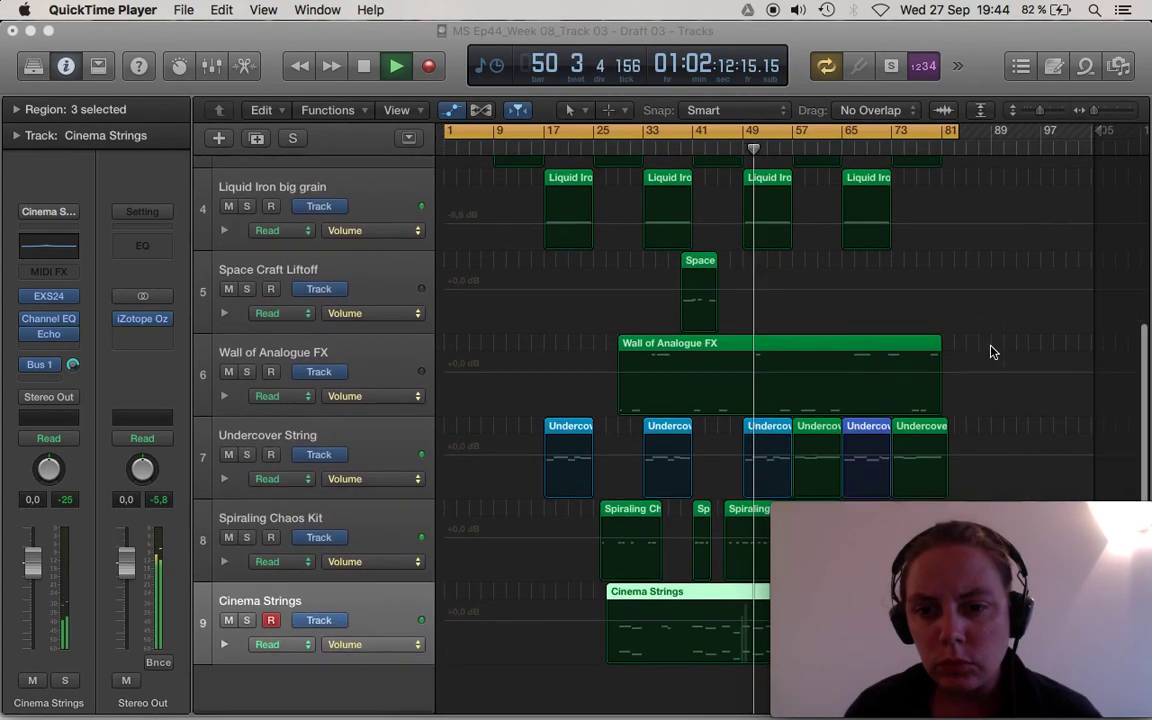
pyautogui.press('super+Tab')
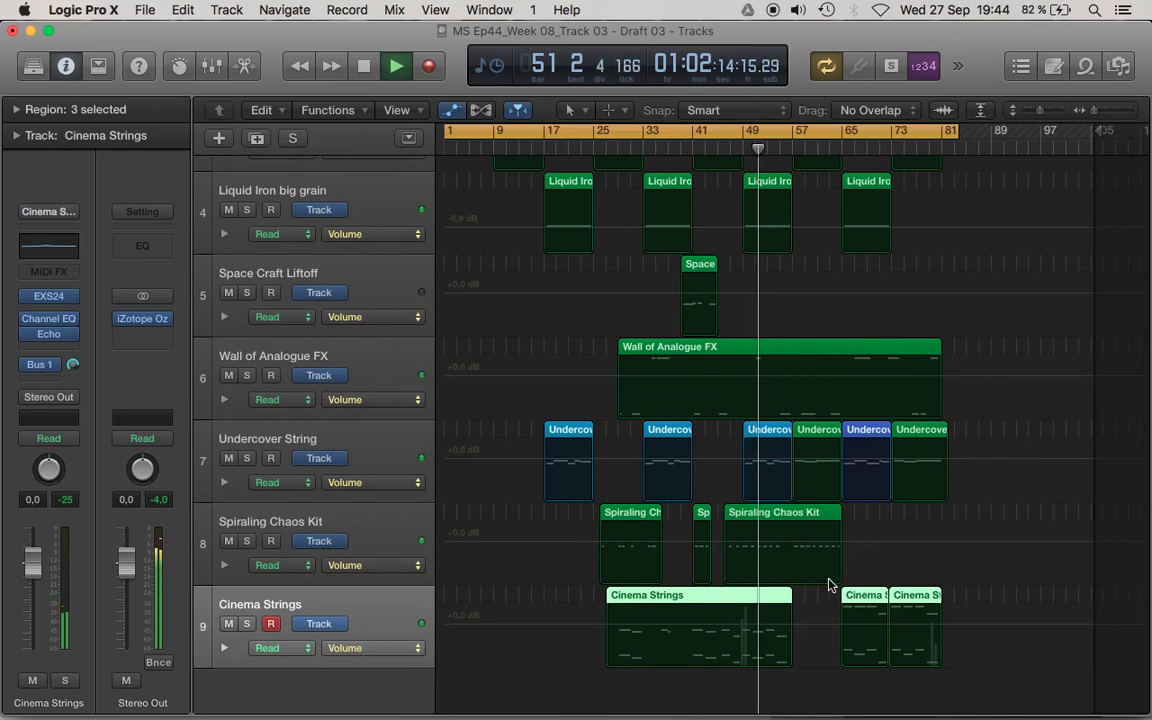
pyautogui.press('super+Up')
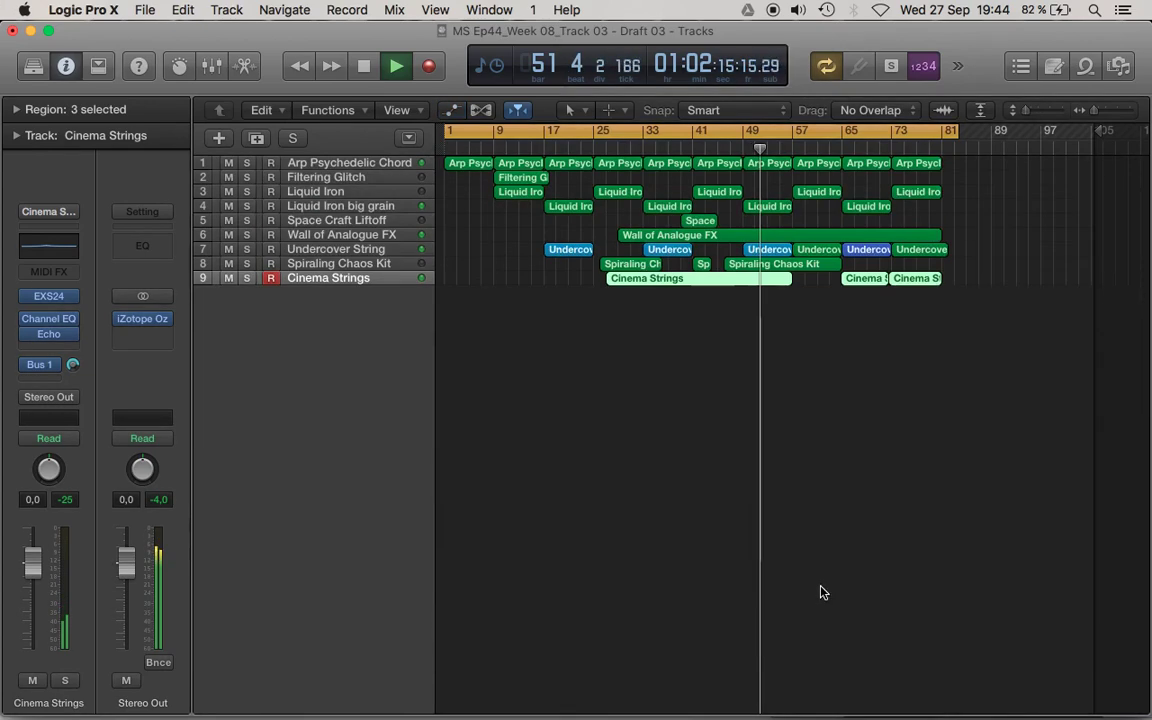
# Open the Cinema Strings regions in the Piano Roll, examine the low notes around bars 52 to 56, and close the editor
pyautogui.doubleClick(740, 283)
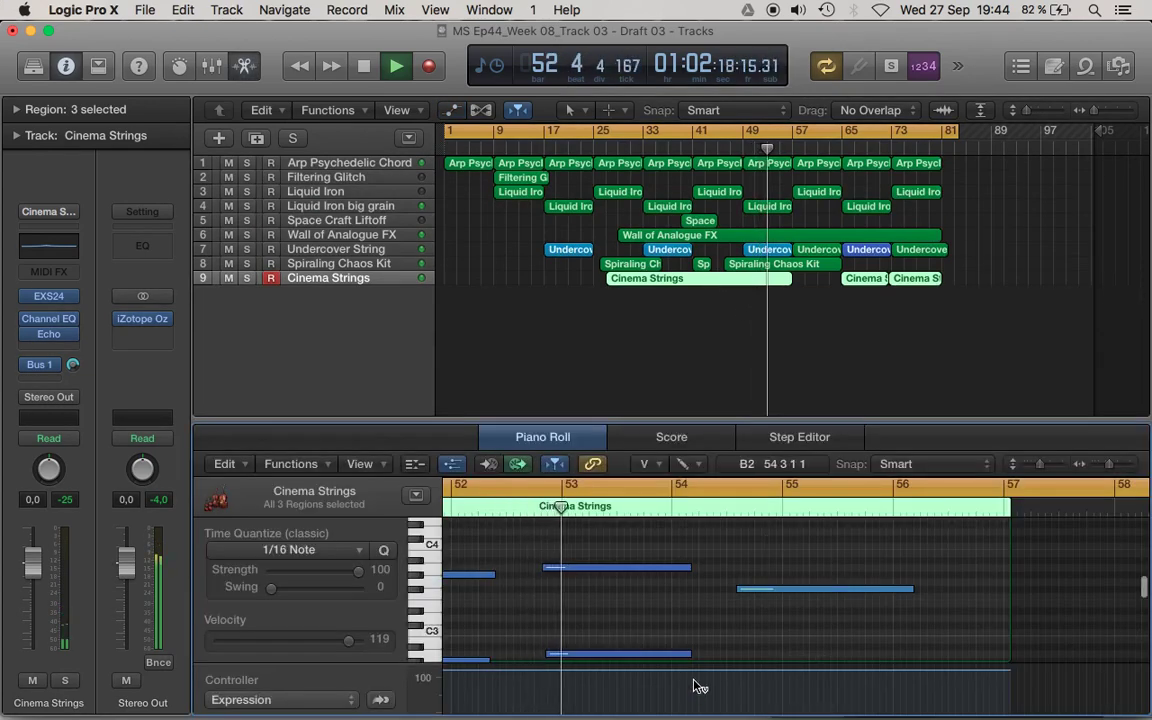
pyautogui.scroll(-3, 695, 610)
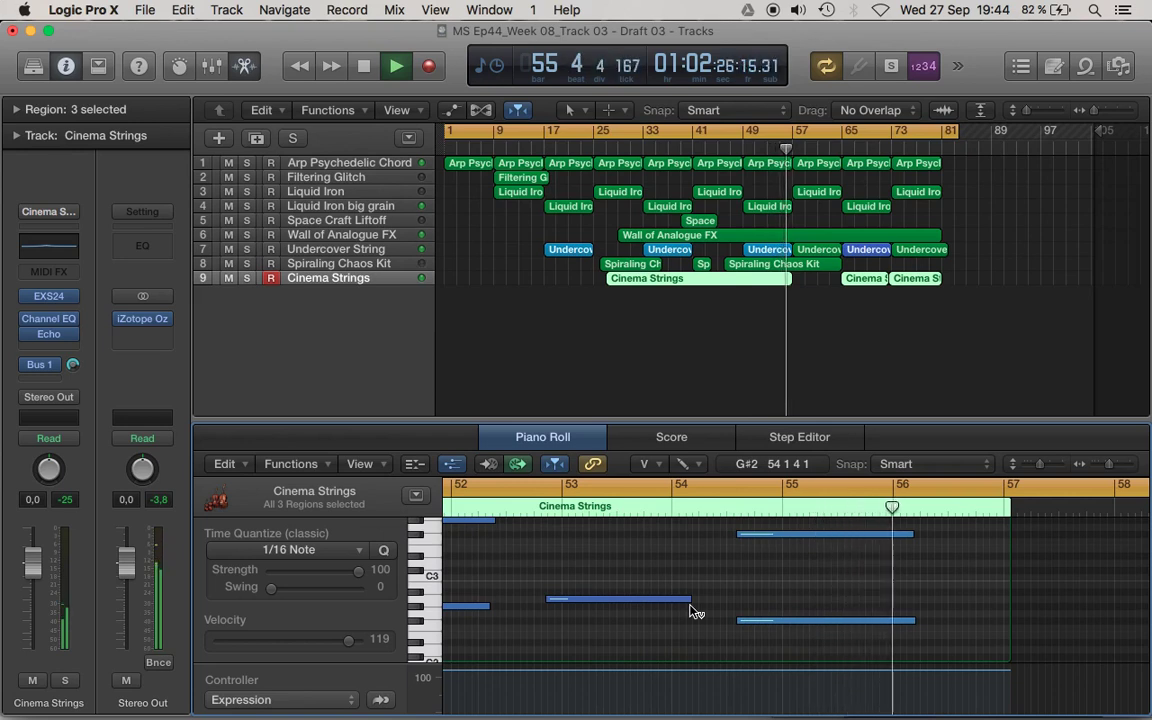
pyautogui.press('e')
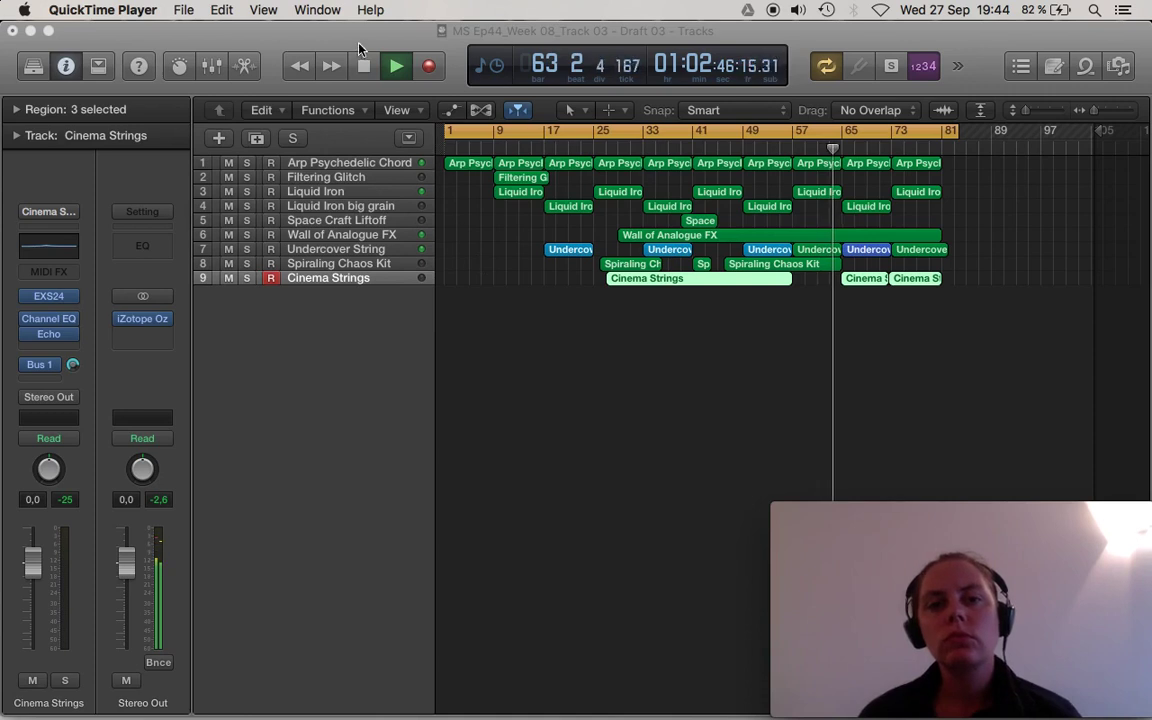
# Stop playback, return to the song start, and play the ending from around bar 72
pyautogui.click(363, 80)
pyautogui.click(363, 76)
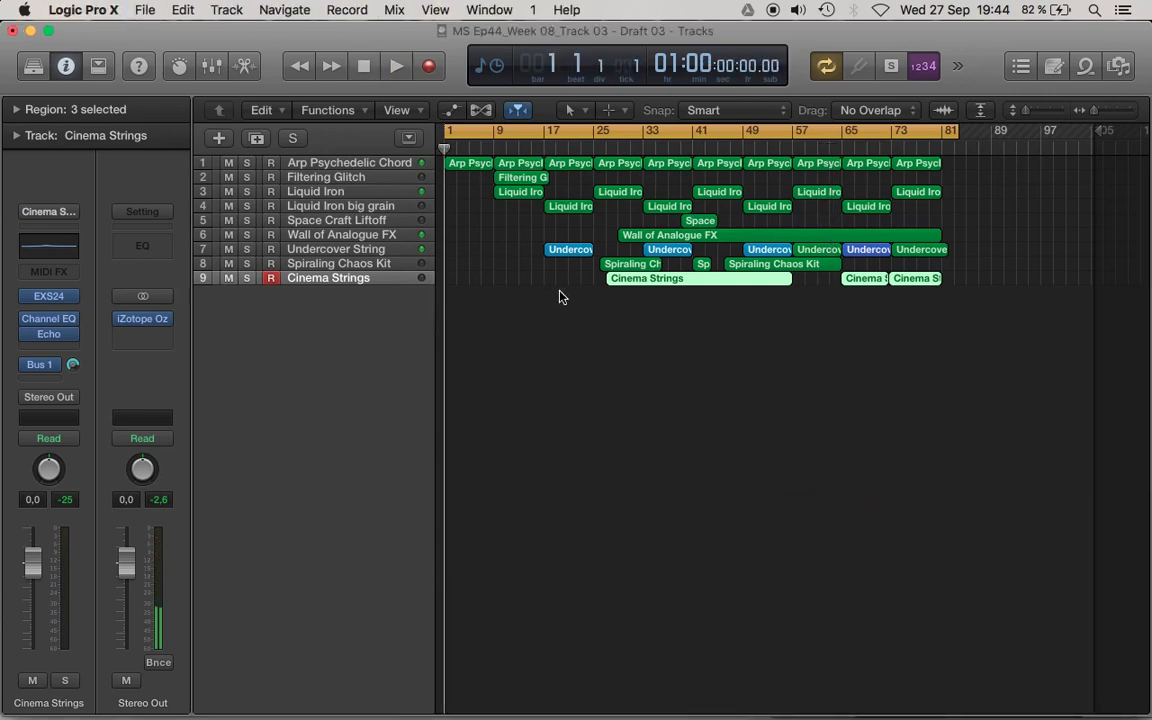
pyautogui.click(882, 140)
pyautogui.press('space')
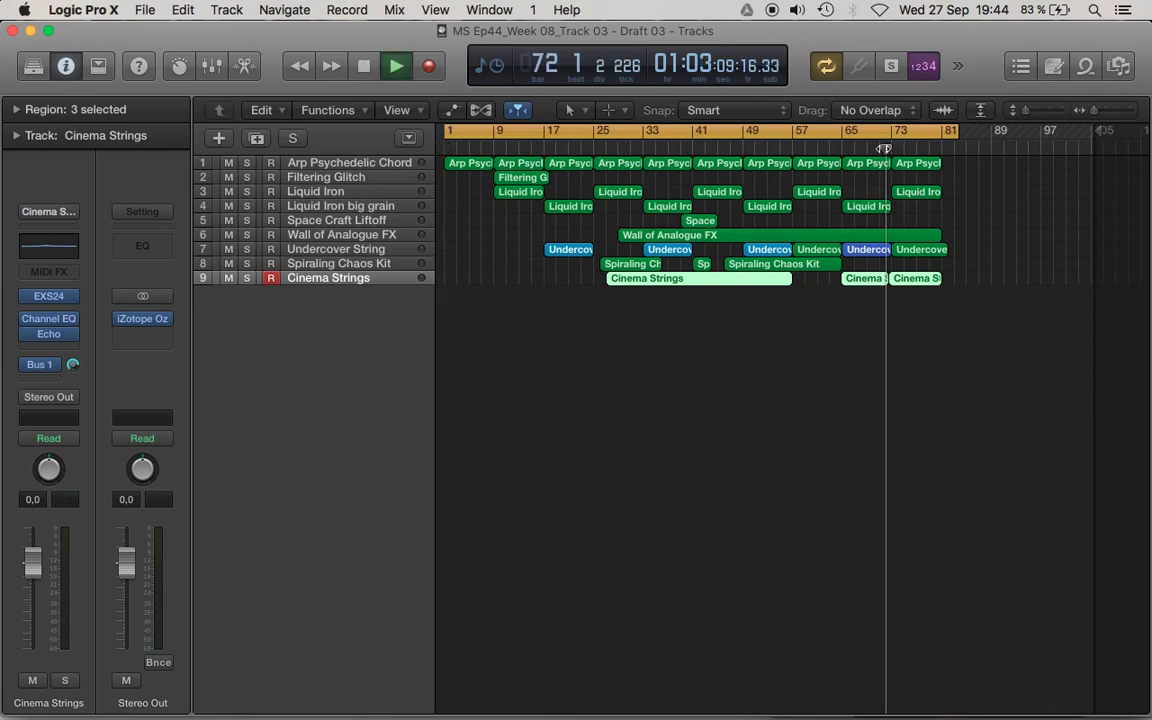
pyautogui.press('super+Tab')
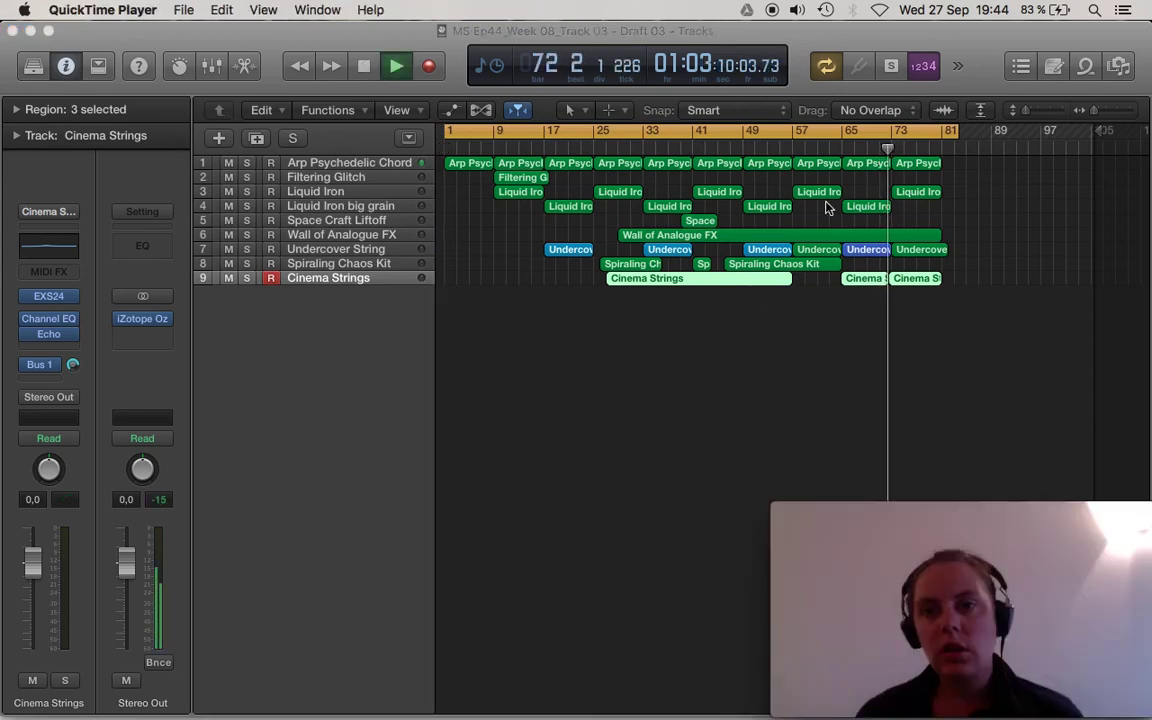
# Deselect the Cinema Strings regions, enlarge the tracks to show automation, and review all tracks while the ending plays
pyautogui.click(670, 444)
pyautogui.press('super+Down')
pyautogui.press('super+Down')
pyautogui.press('super+Down')
pyautogui.scroll(-1, 1020, 455)
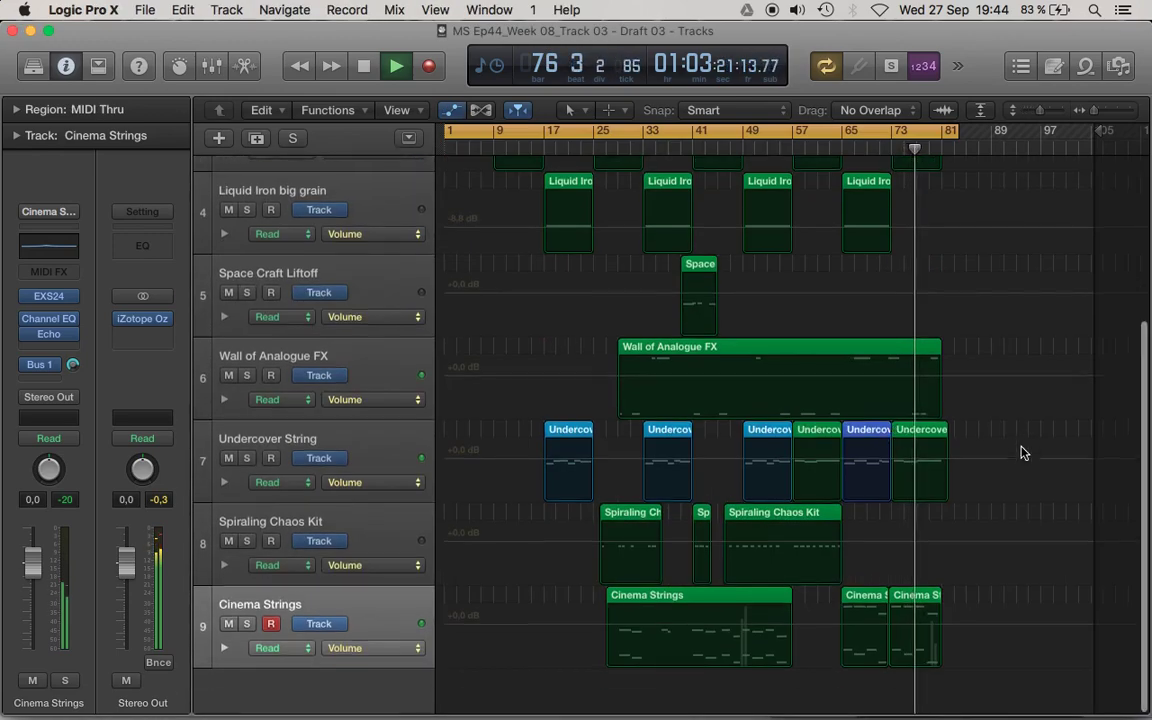
pyautogui.scroll(3, 1020, 462)
pyautogui.scroll(2, 1020, 463)
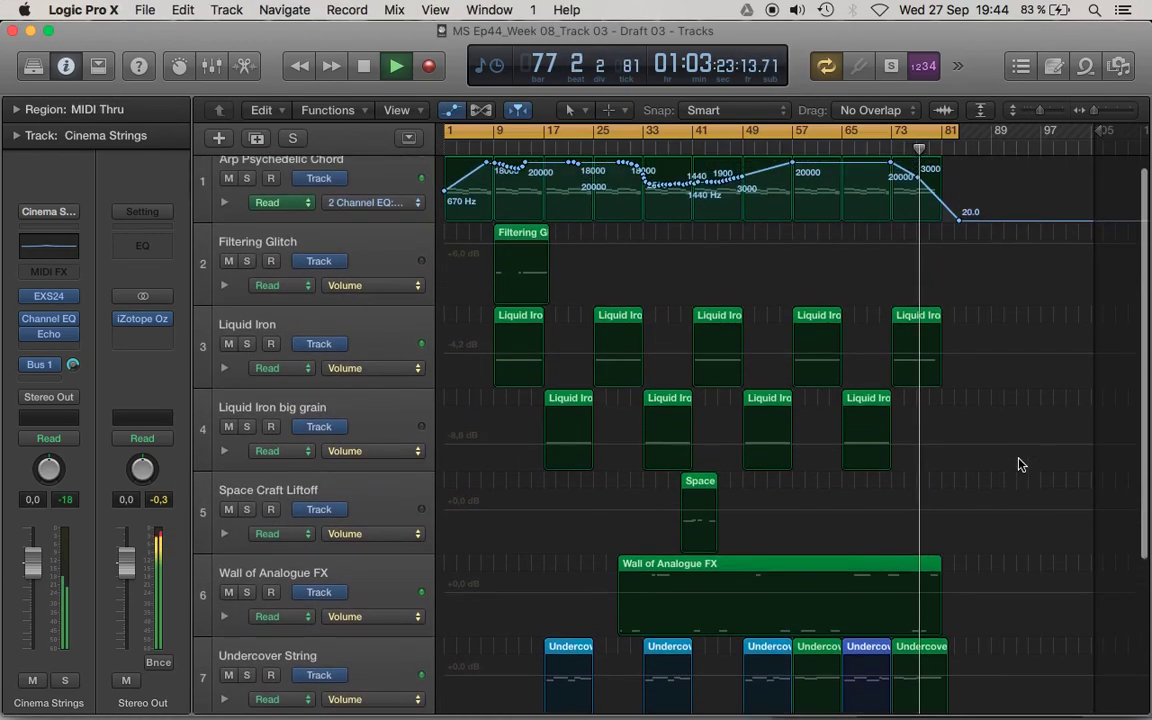
pyautogui.scroll(-5, 1020, 463)
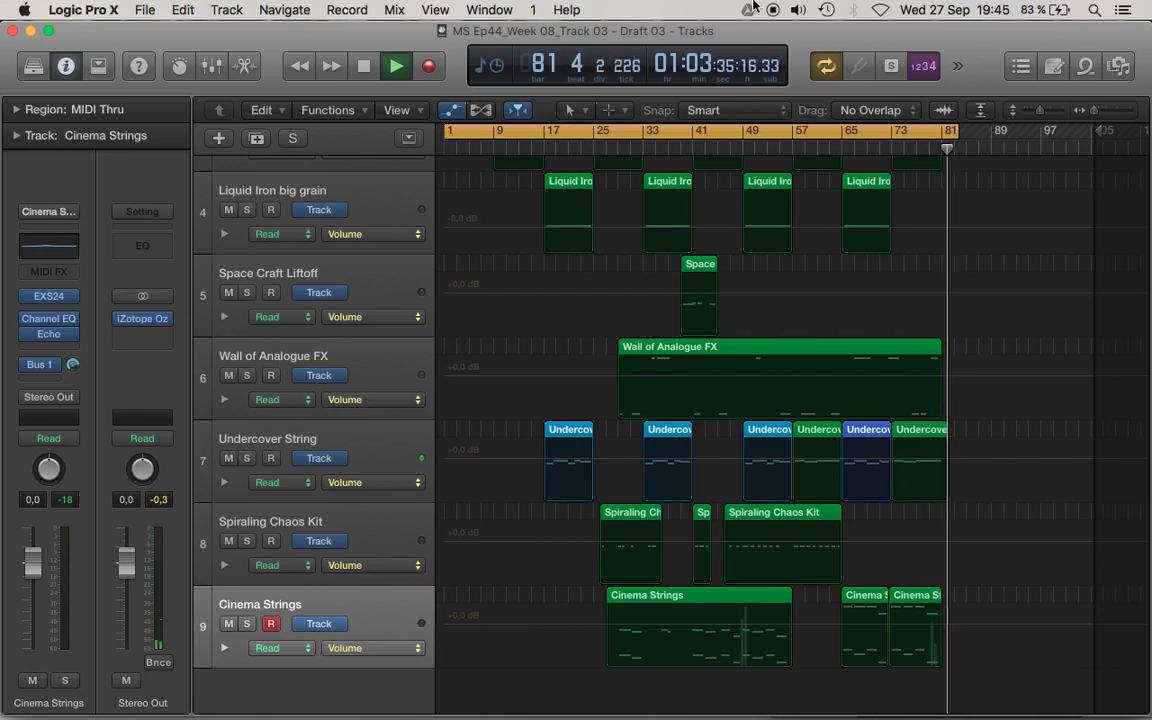
# Stop playback after the final regions and shrink the track heights so the complete arrangement fits in view
pyautogui.click(365, 66)
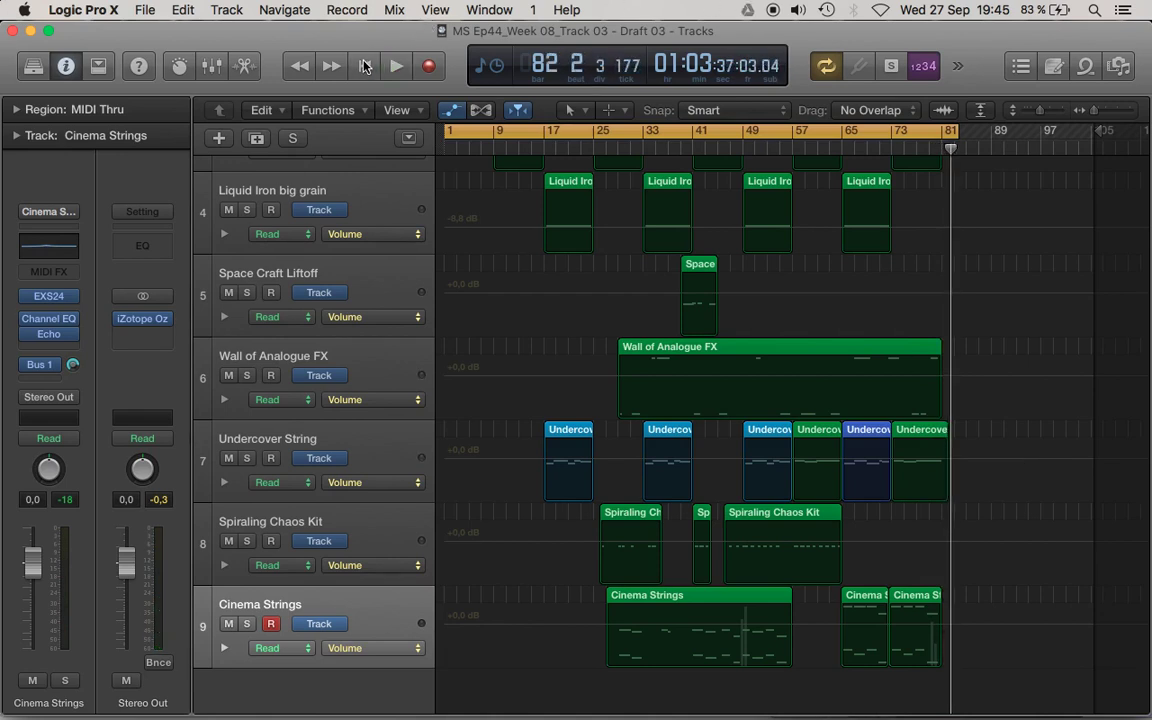
pyautogui.press('super+Tab')
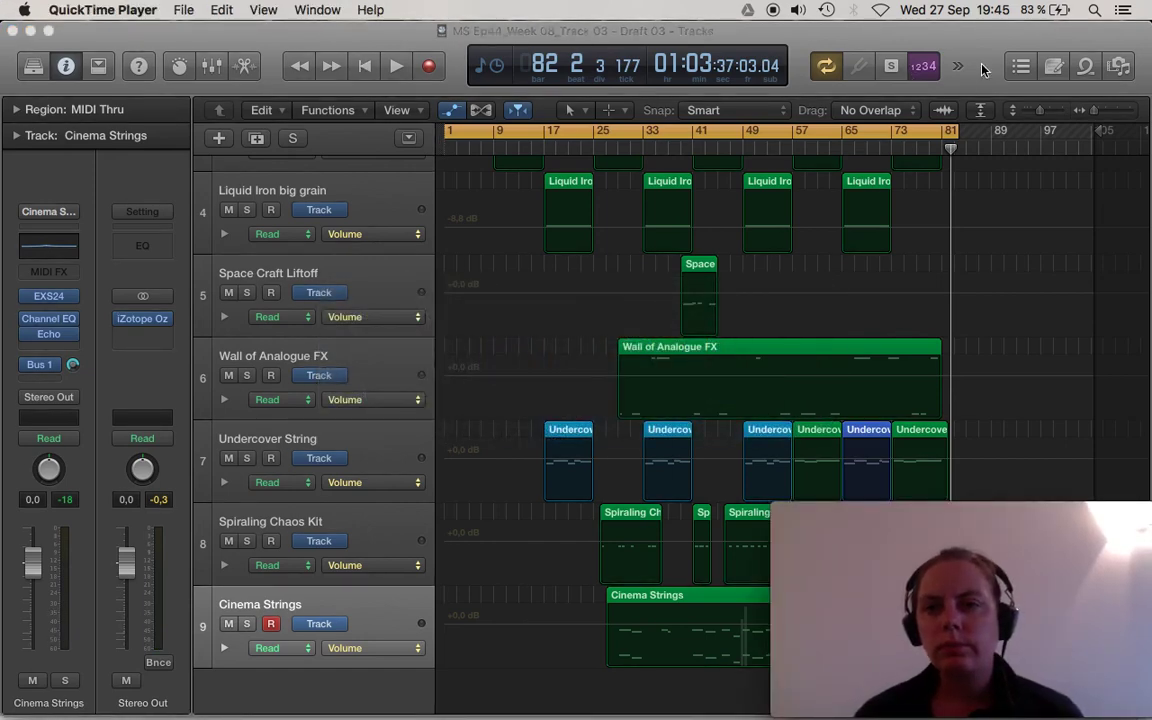
pyautogui.press('super+Tab')
pyautogui.press('super+Up')
pyautogui.press('super+Up')
pyautogui.press('super+Up')
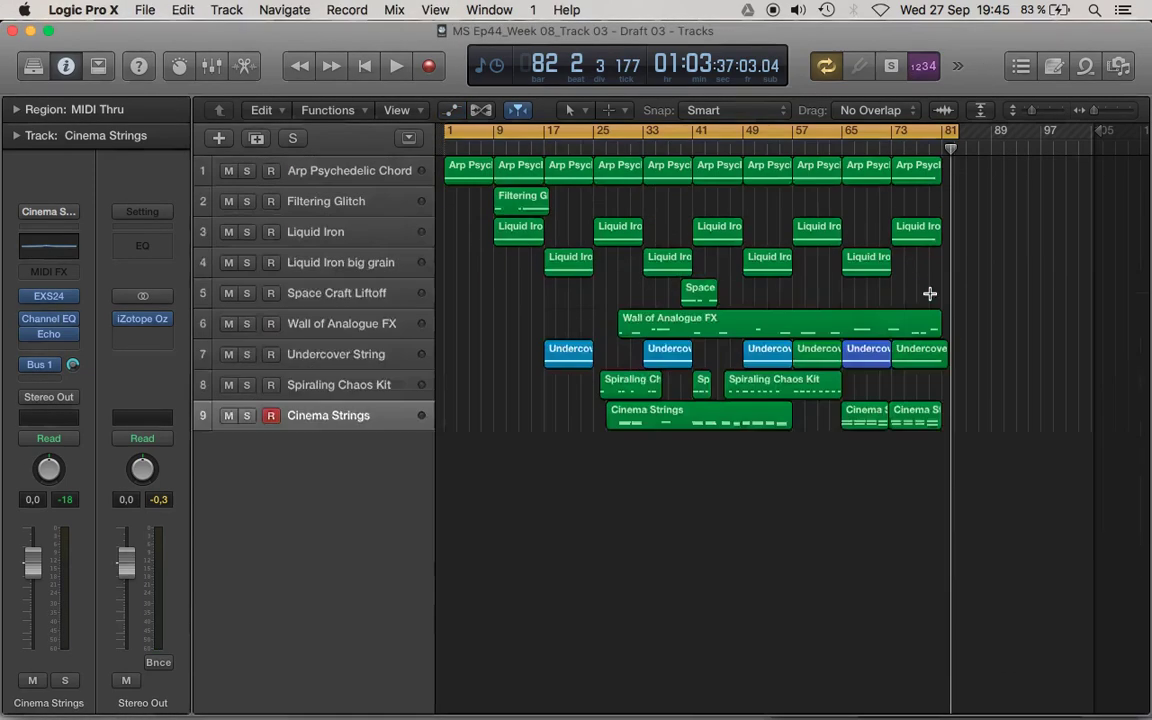
pyautogui.press('super+Tab')
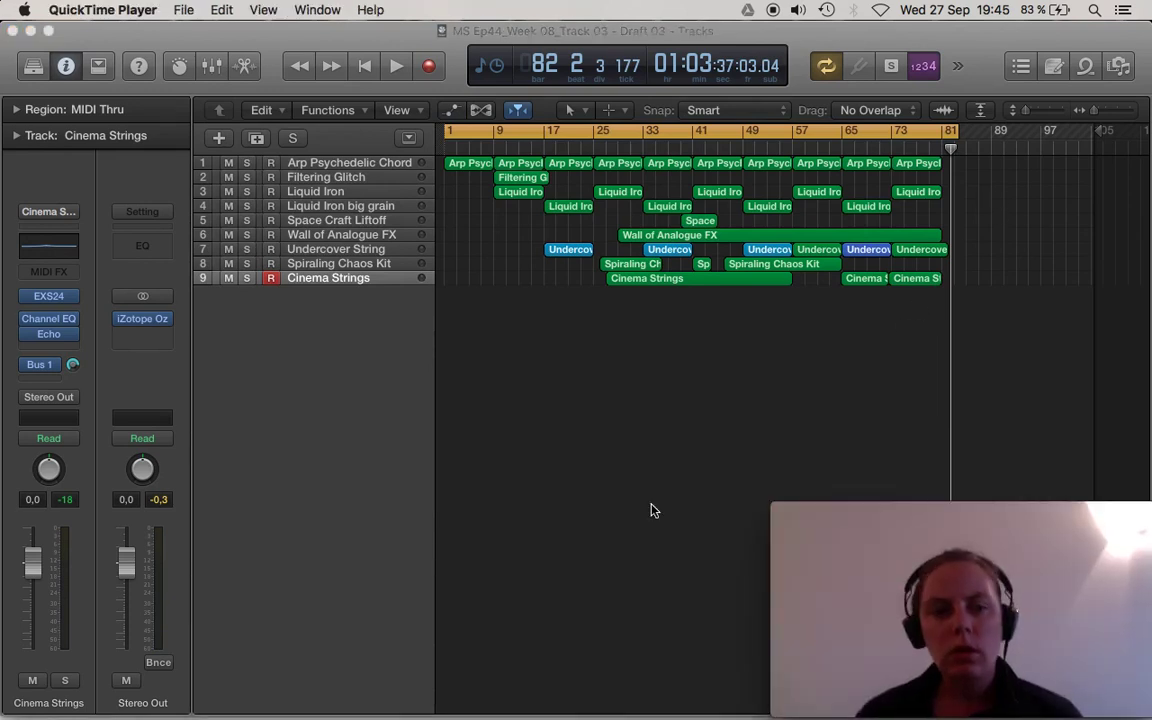